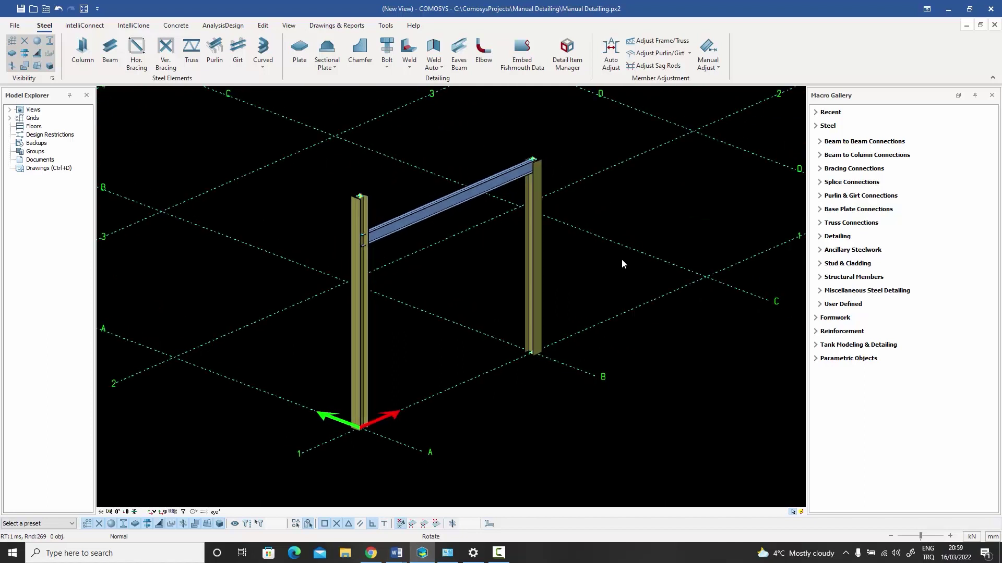
Orbit and zoom around the portal frame, briefly selecting the left column
middle_drag(543, 261, 531, 256)
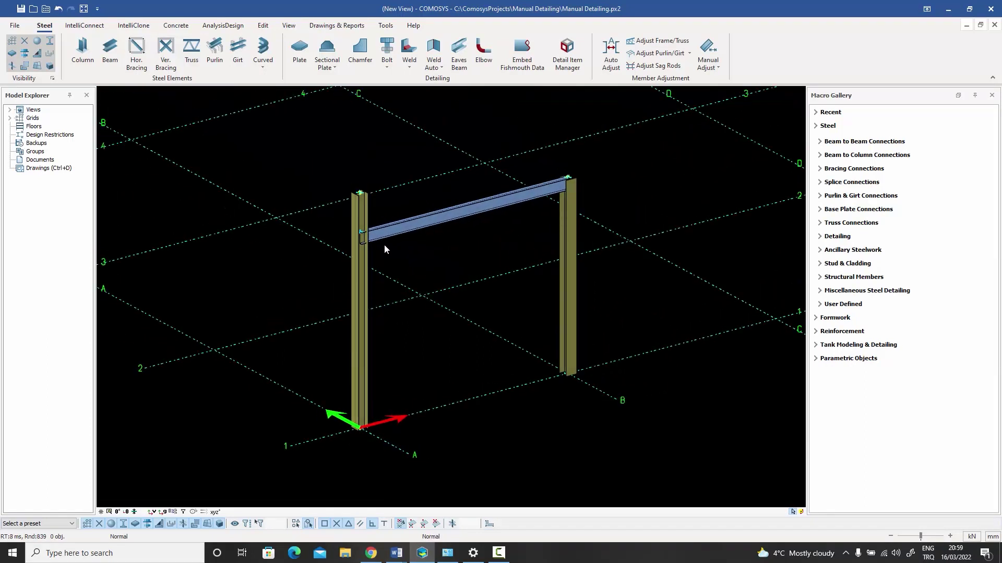
click(359, 273)
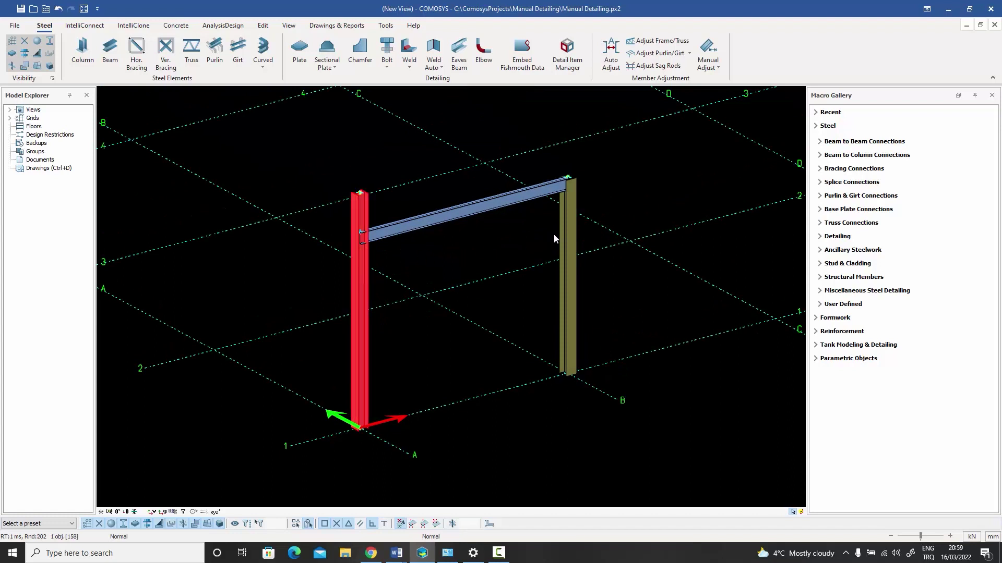
click(442, 252)
scroll(368, 240, up, 5)
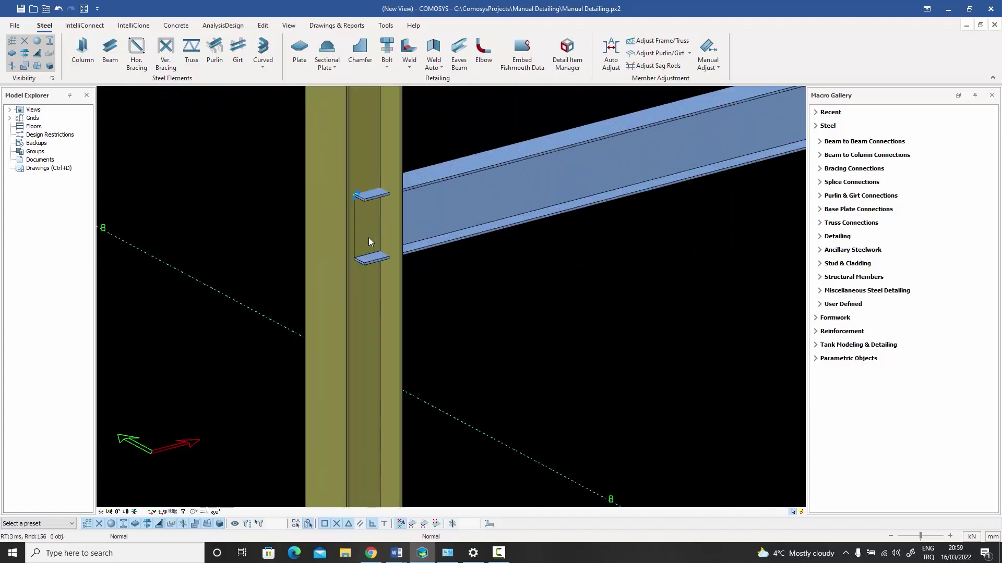
scroll(368, 240, down, 5)
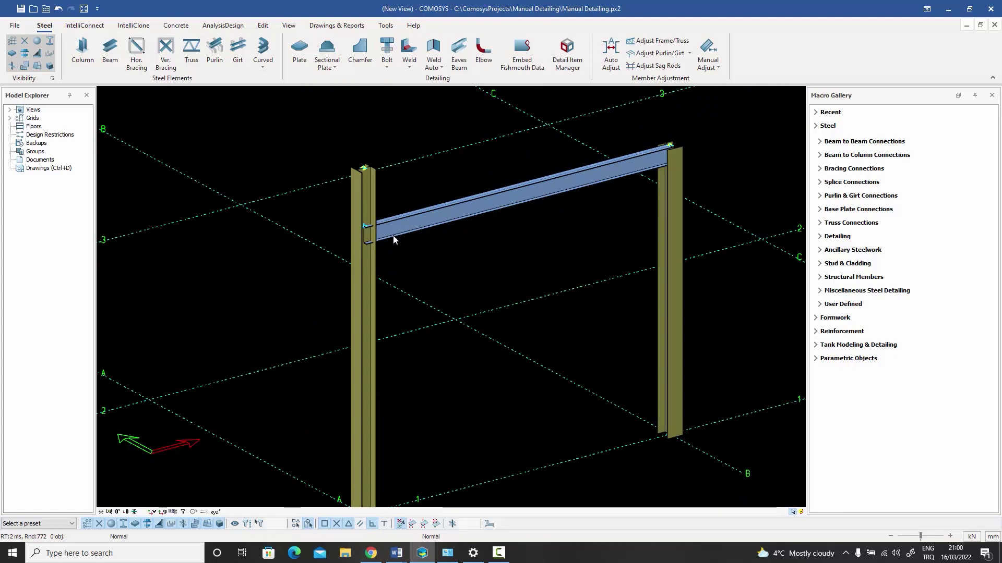
Expand Beam to Column Connections in the Macro Gallery and browse its macros
click(823, 155)
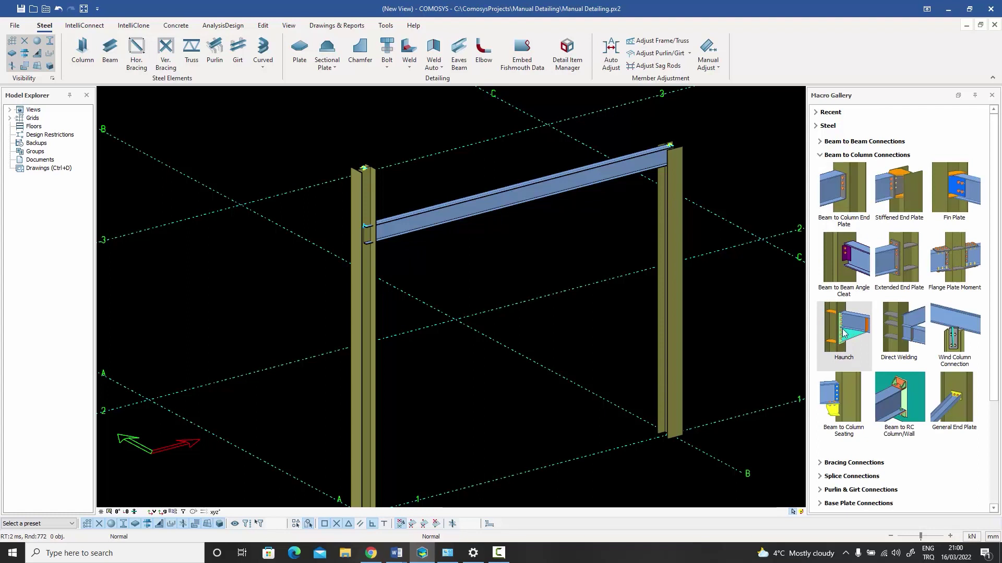
mouse_move(845, 332)
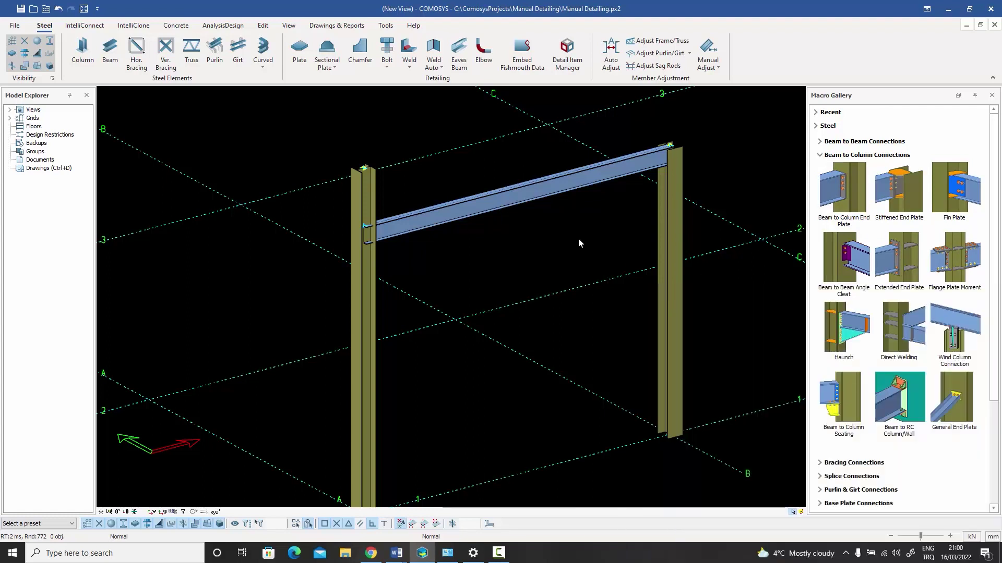
scroll(581, 213, down, 4)
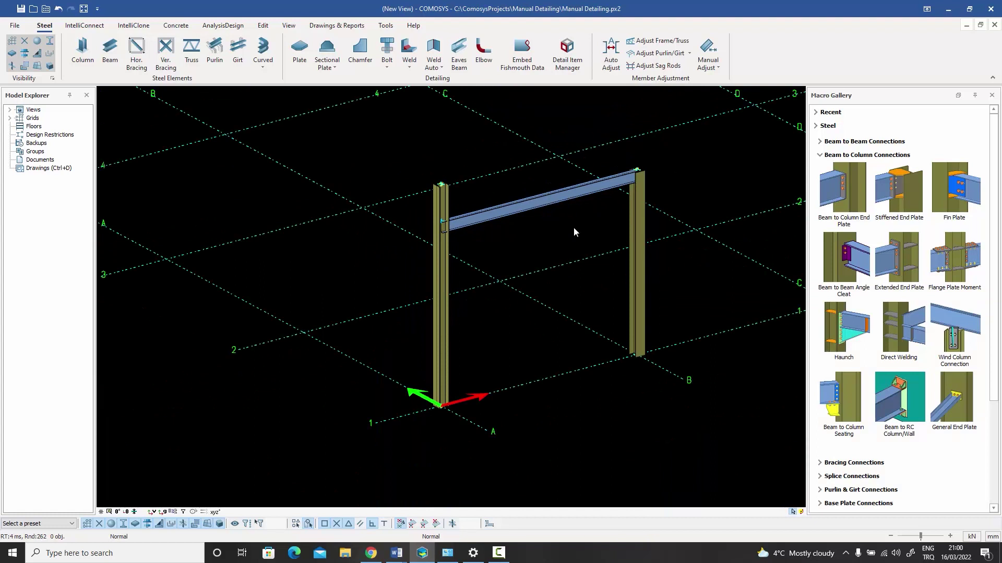
scroll(533, 241, up, 3)
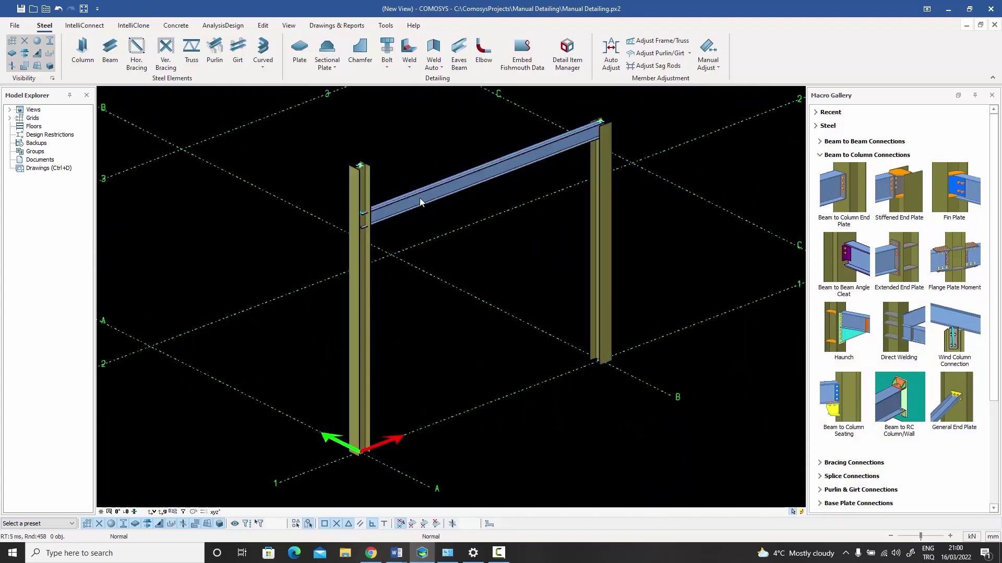
click(289, 26)
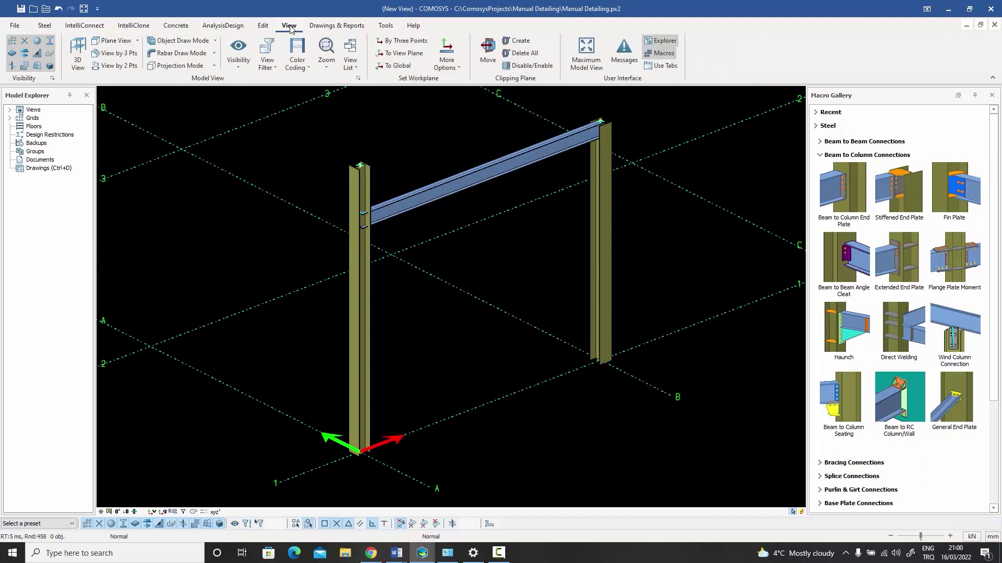
Create an elevation view through column bases A-1 and B-1 and change the workplane axis
click(116, 67)
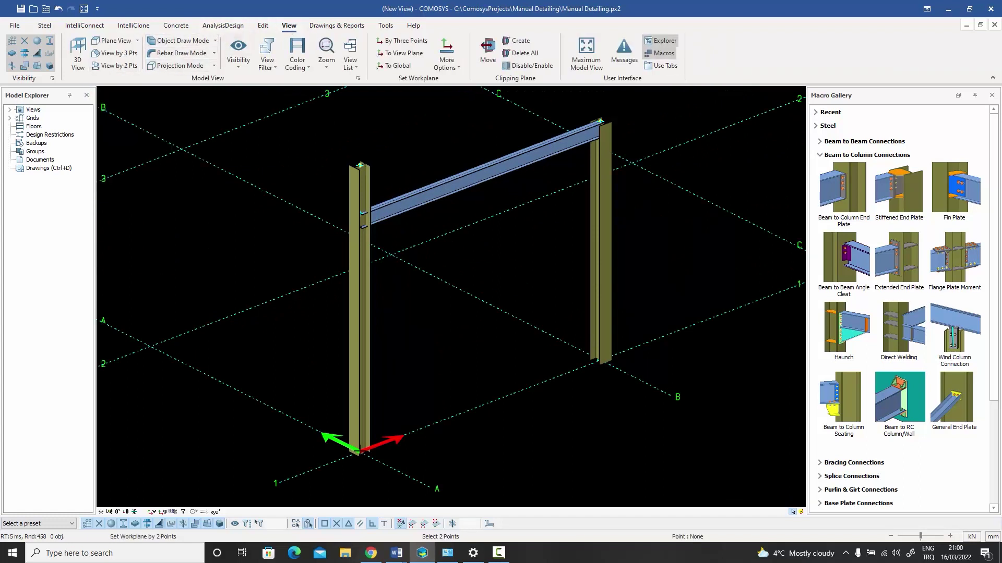
click(358, 452)
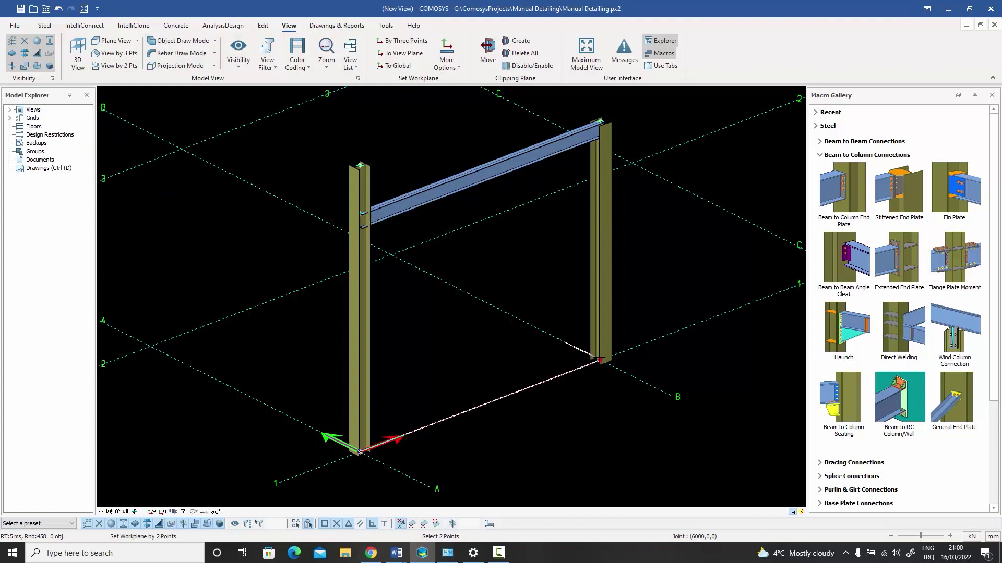
click(597, 360)
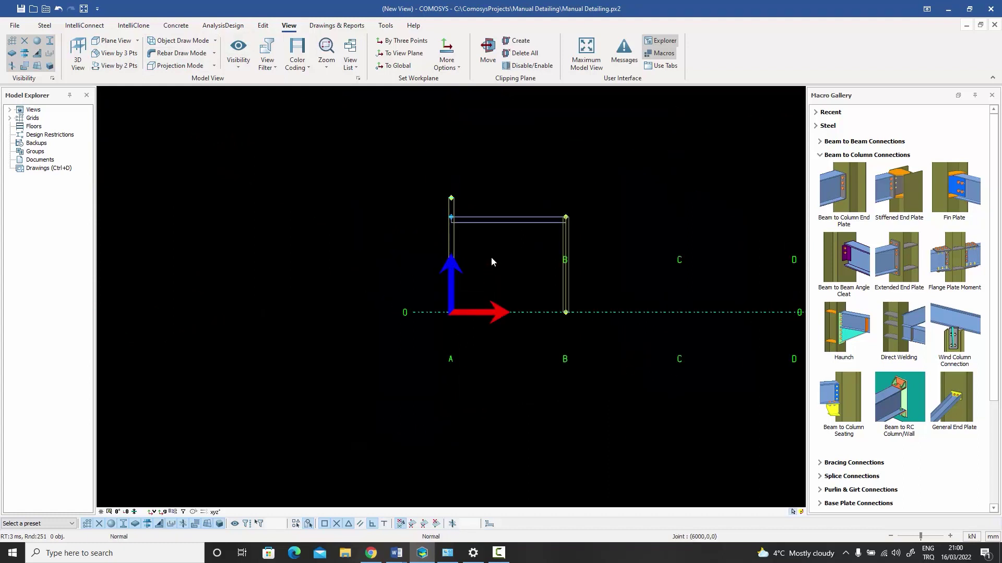
scroll(491, 258, up, 5)
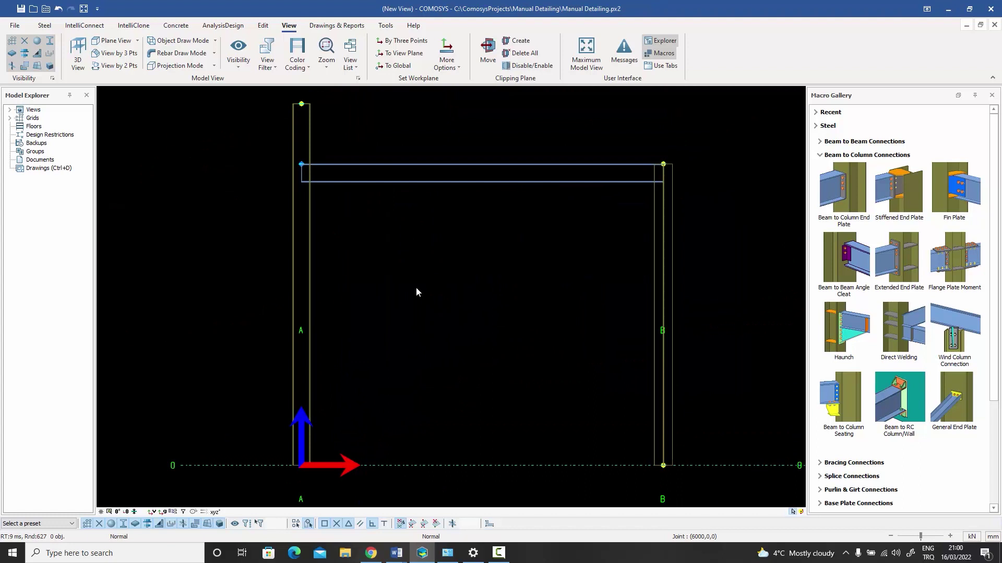
middle_drag(405, 284, 412, 273)
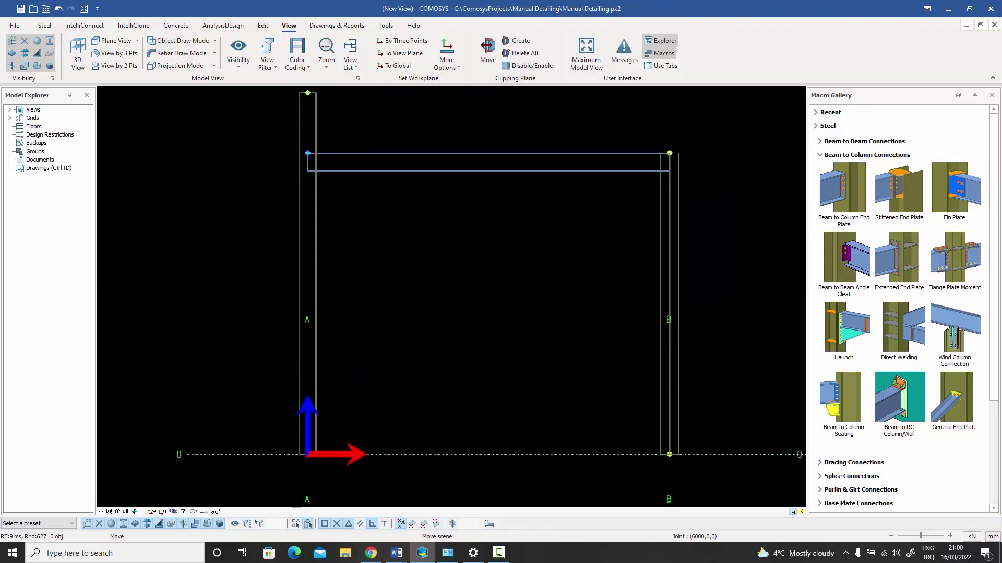
click(157, 513)
Zoom and pan to centre the beam's left end at the column
middle_drag(344, 271, 349, 355)
scroll(311, 212, up, 5)
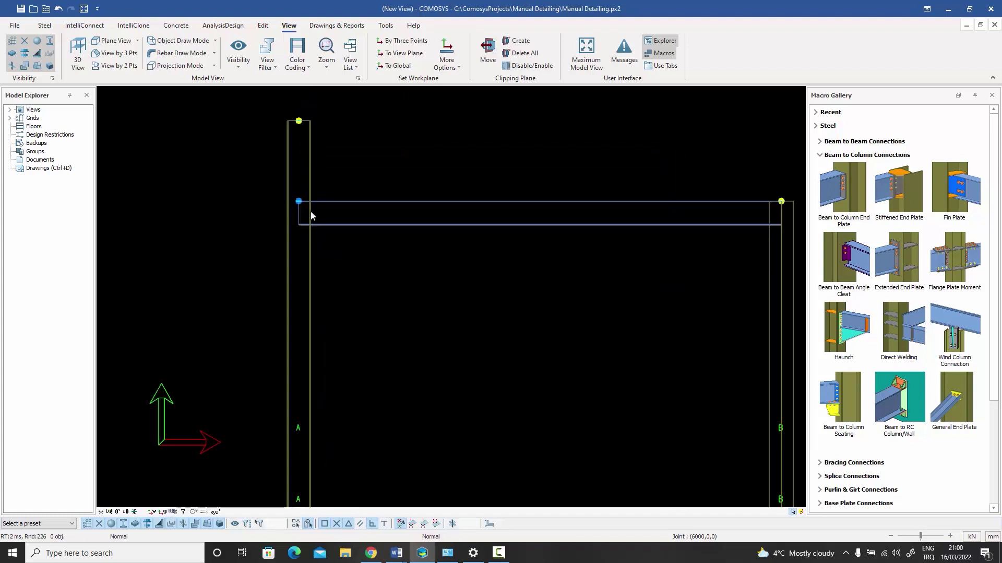
middle_drag(327, 211, 409, 282)
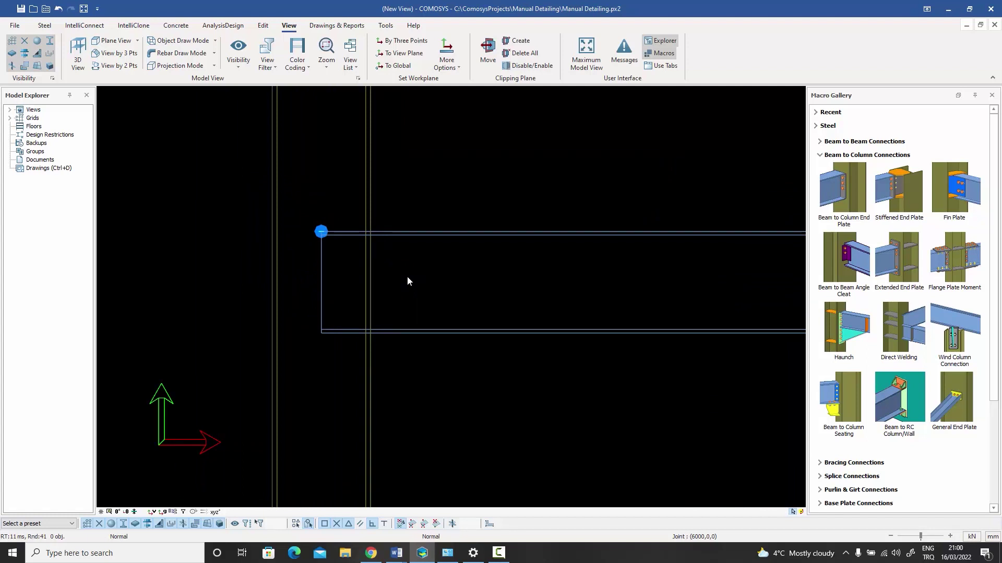
scroll(408, 277, down, 2)
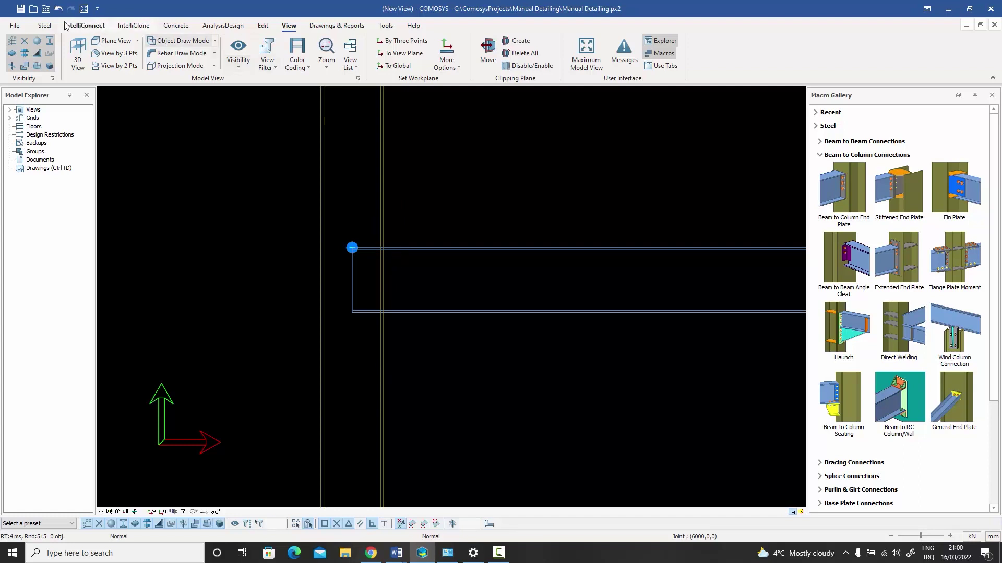
click(44, 25)
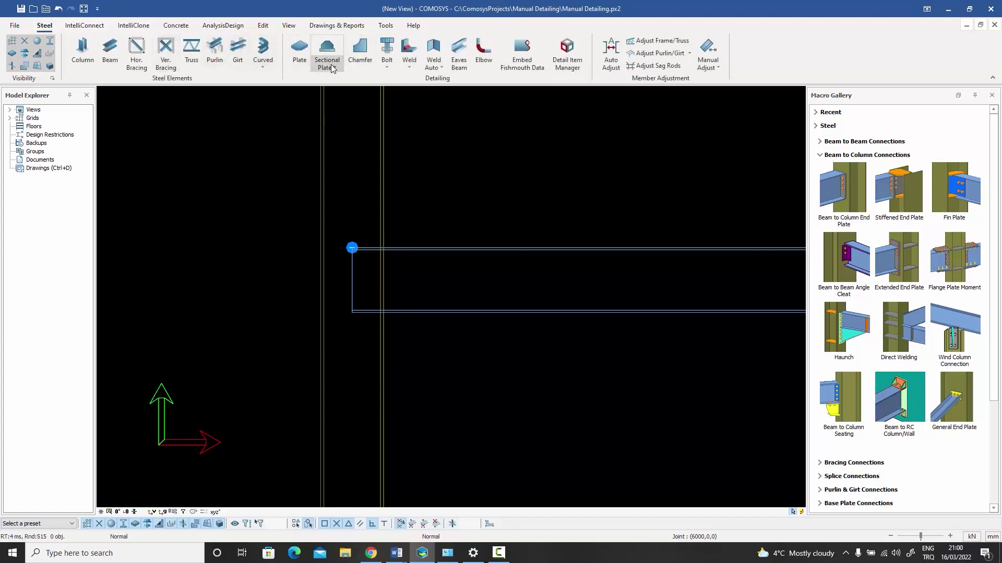
Create a sectional end plate between the two column-beam intersection points at the beam's left end
click(329, 70)
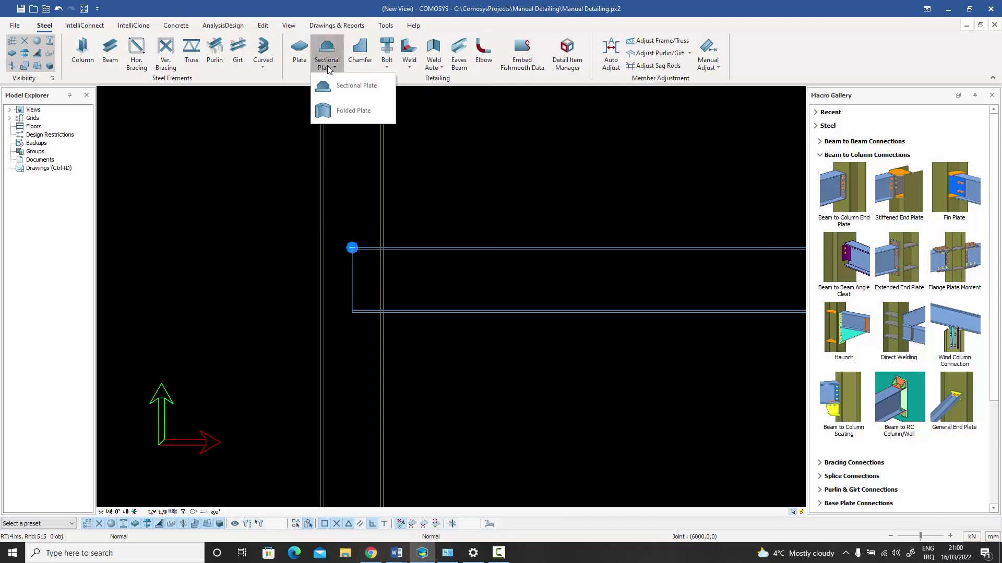
click(353, 85)
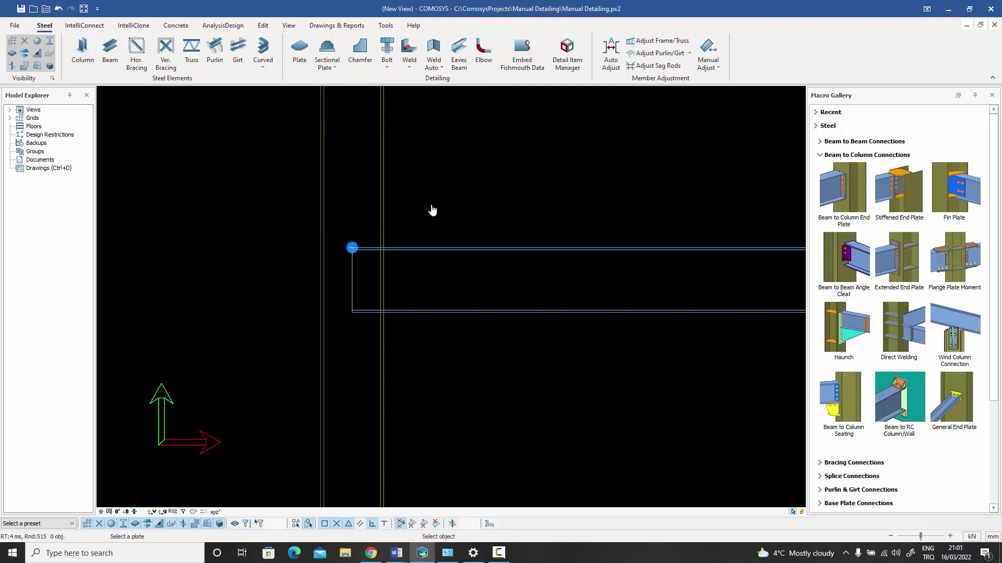
scroll(414, 235, up, 1)
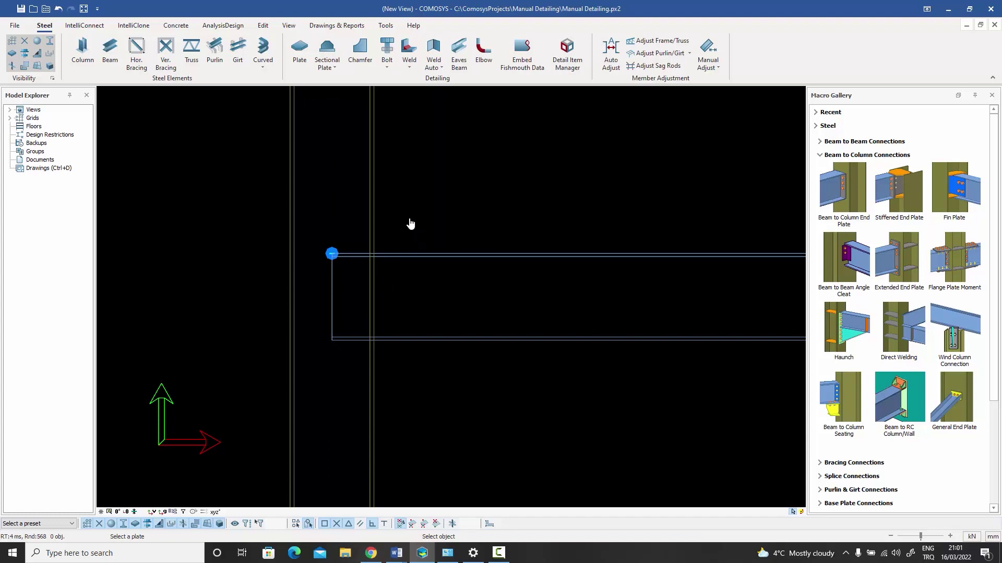
click(410, 223)
scroll(384, 269, up, 3)
click(360, 233)
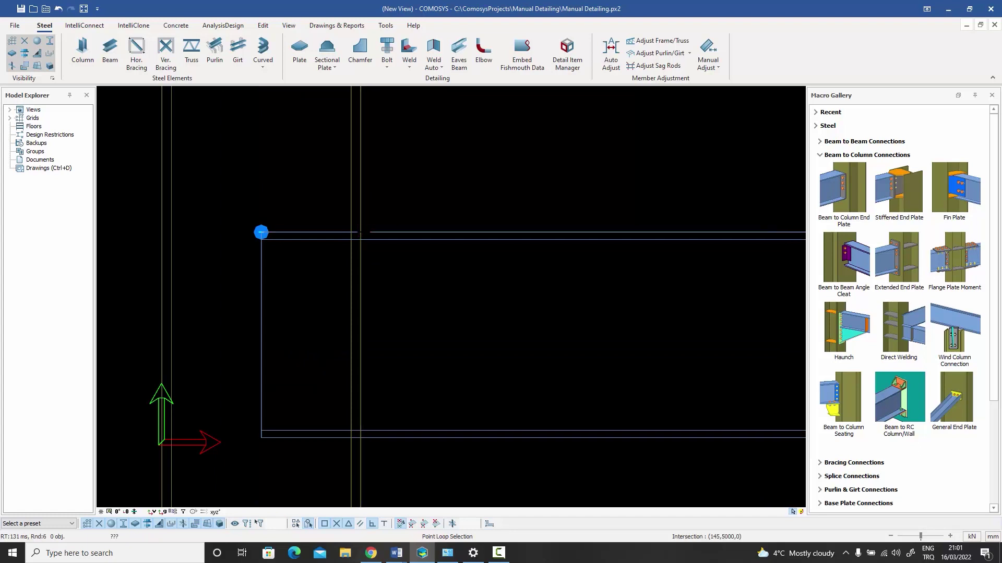
scroll(386, 256, down, 2)
scroll(373, 360, up, 3)
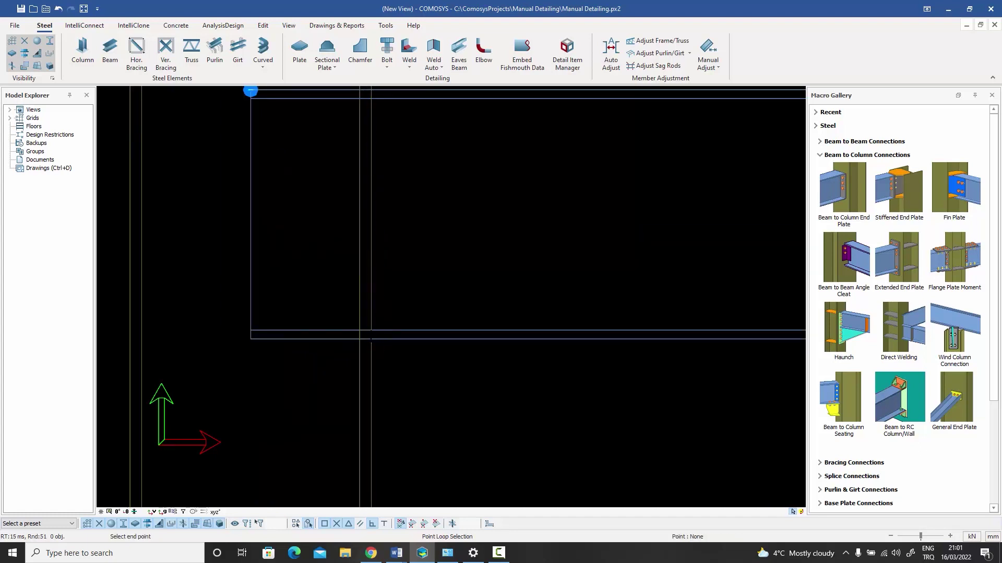
click(371, 340)
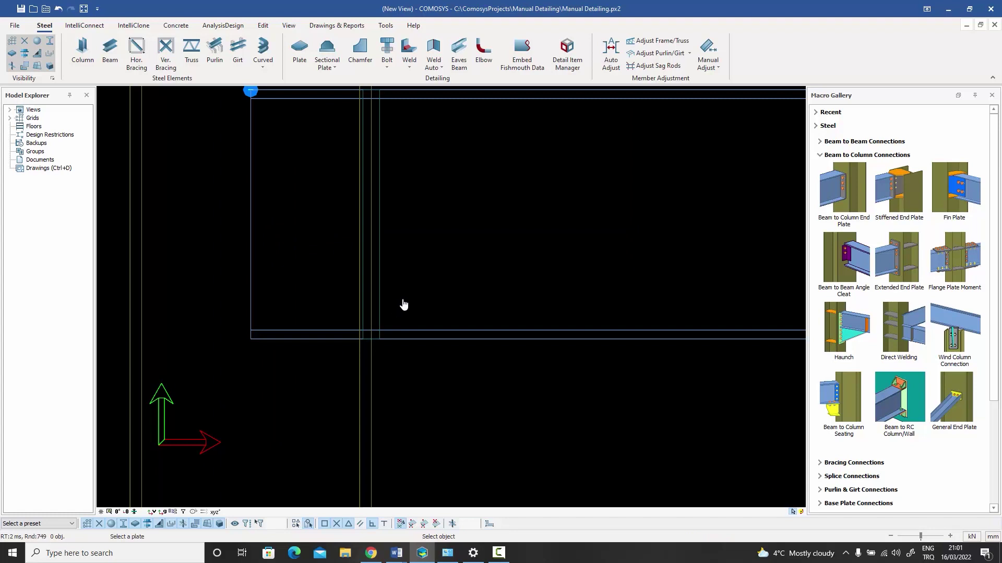
scroll(402, 303, down, 3)
click(418, 255)
key(Escape)
Nudge the end plate right and set its top dimensions to -100 and -35
scroll(406, 251, up, 2)
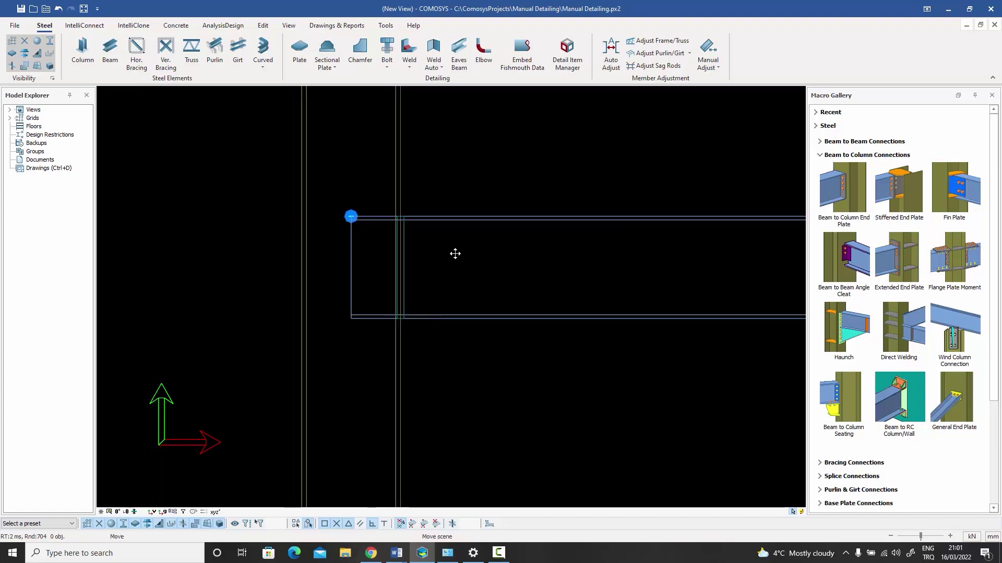
click(438, 256)
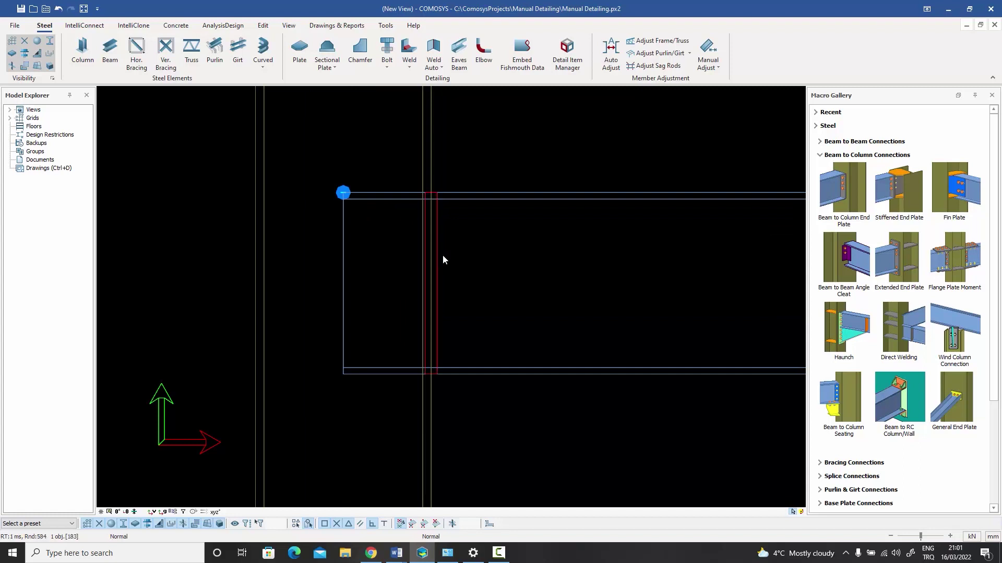
key(Right)
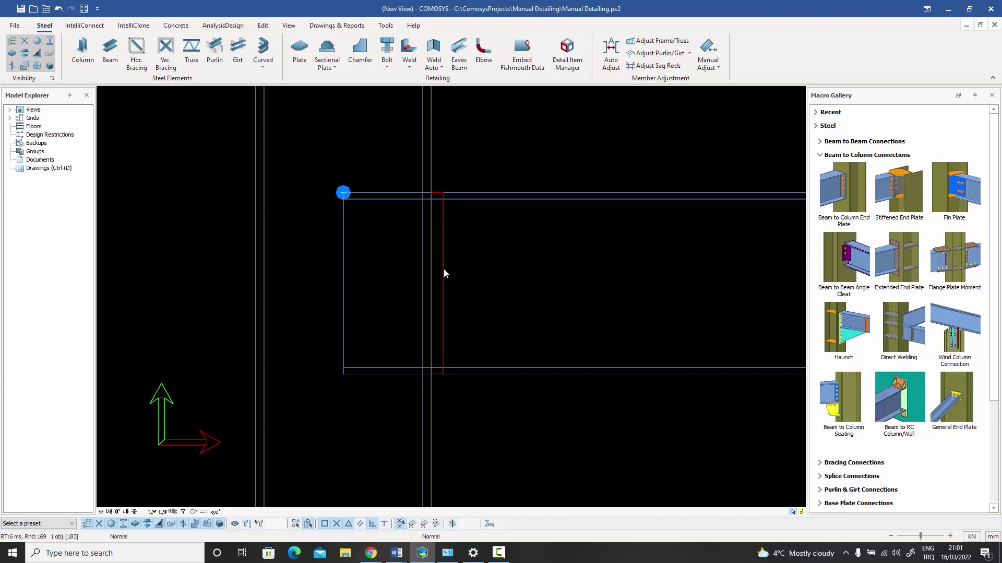
double_click(444, 268)
drag(455, 165, 671, 144)
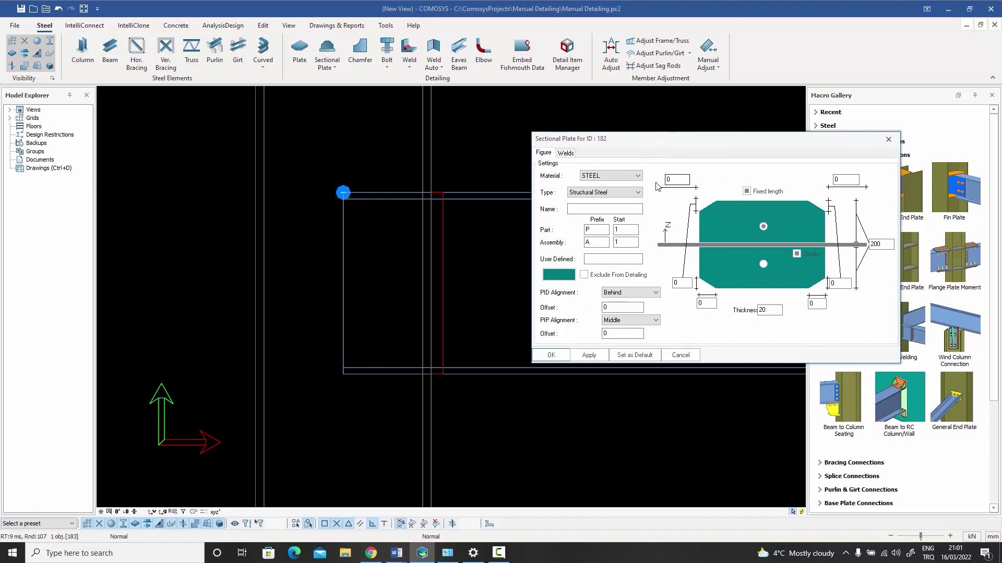
double_click(673, 179)
key(BackSpace)
text(-100)
key(Tab)
text(-35)
click(551, 355)
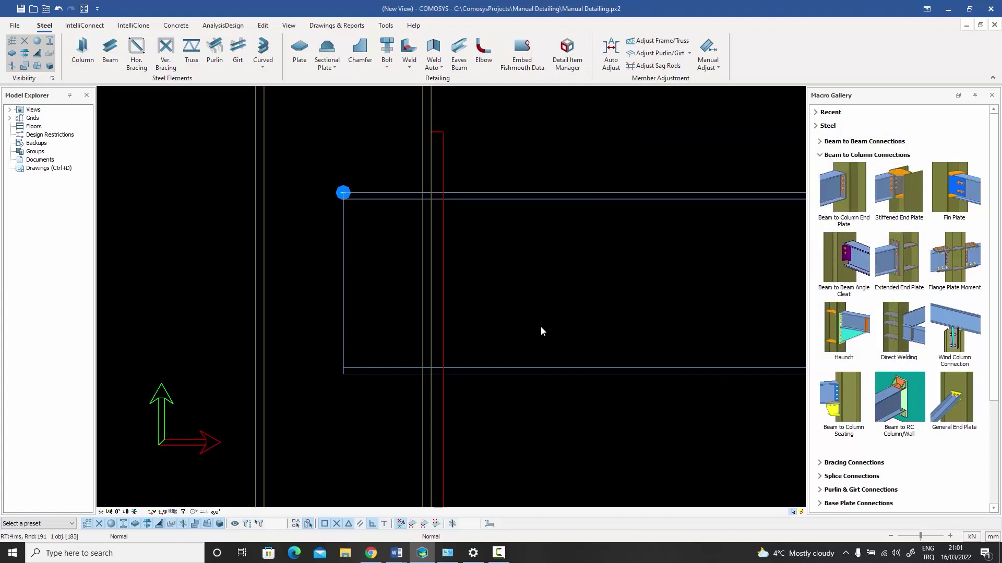
scroll(542, 329, down, 3)
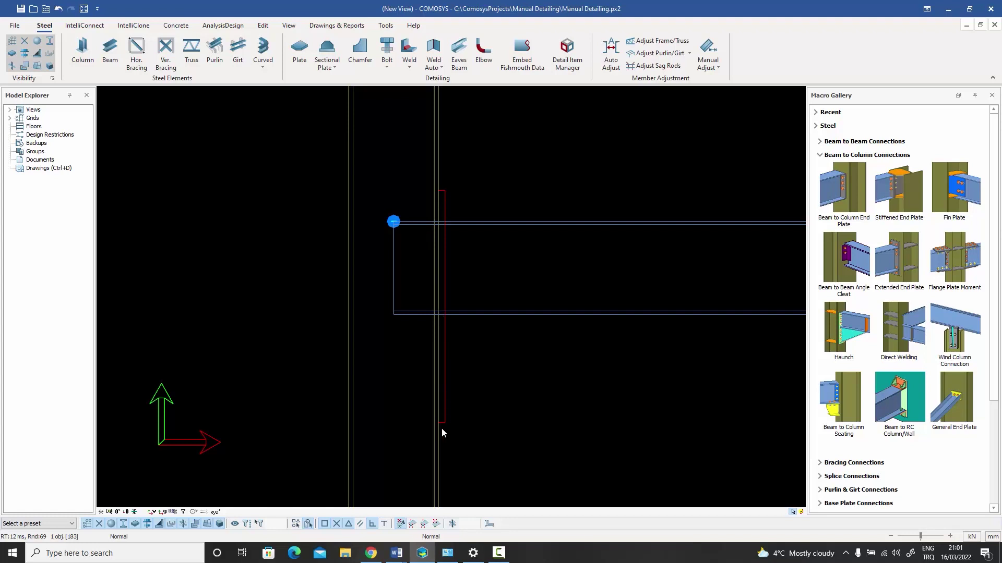
middle_drag(473, 416, 450, 392)
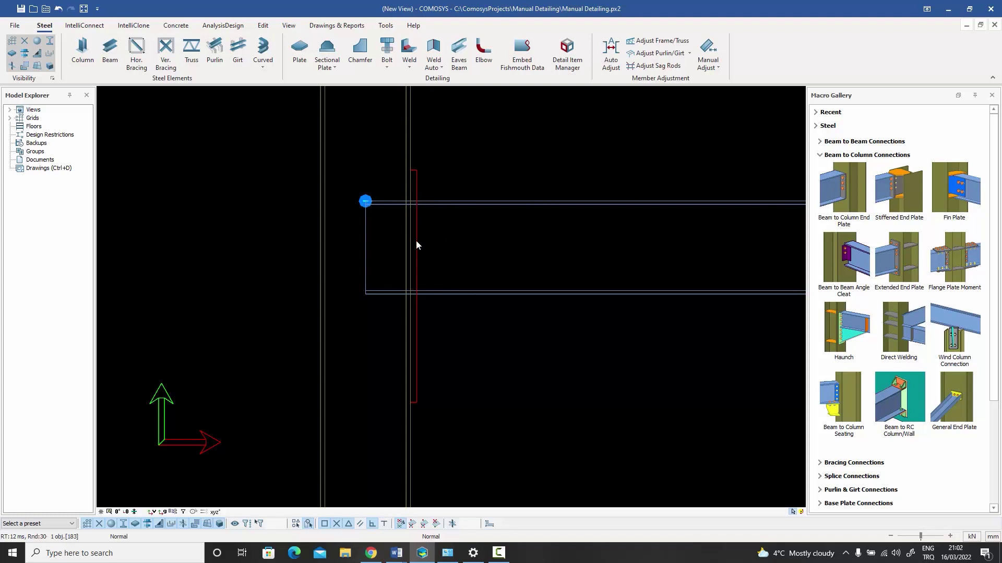
right_click(462, 164)
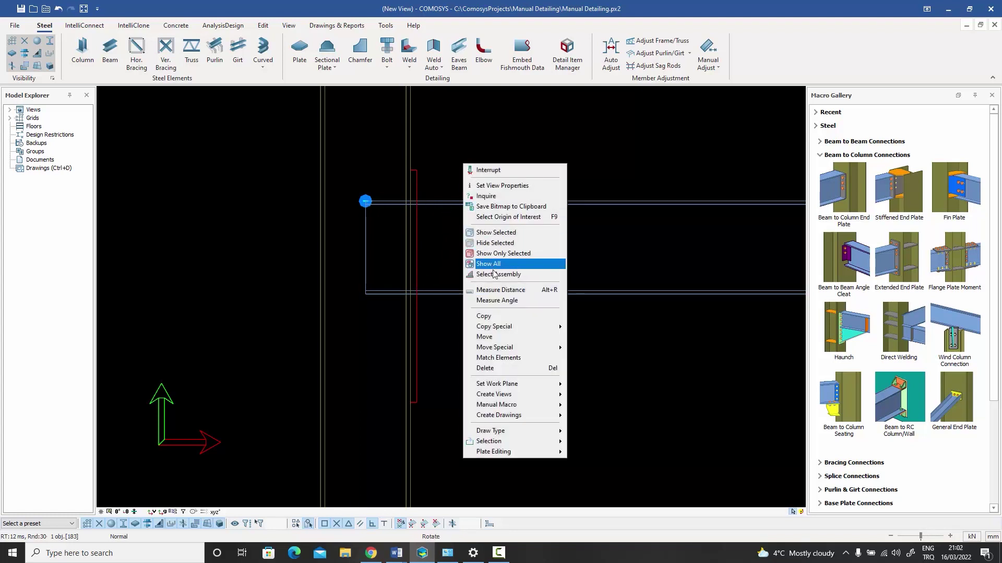
click(500, 290)
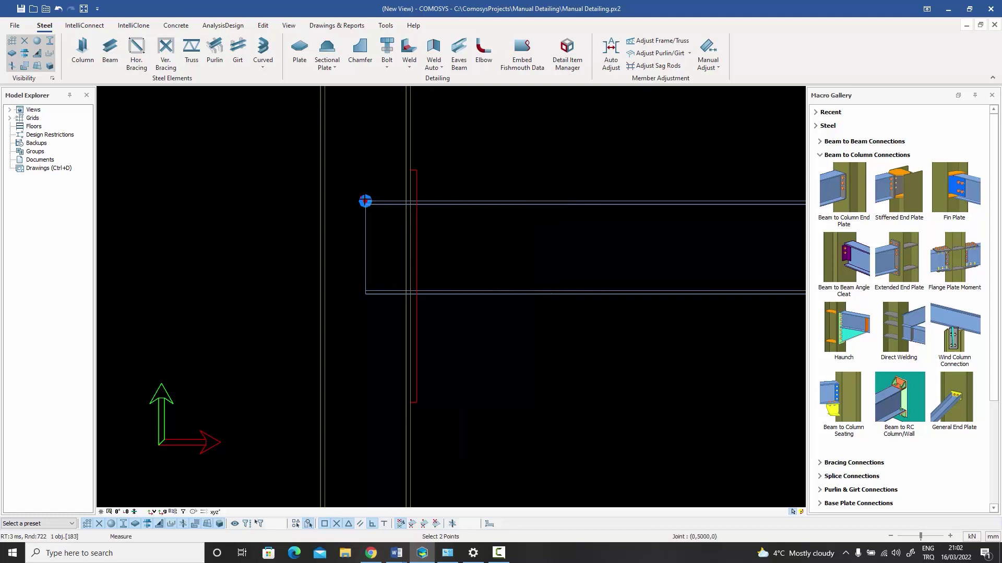
click(365, 201)
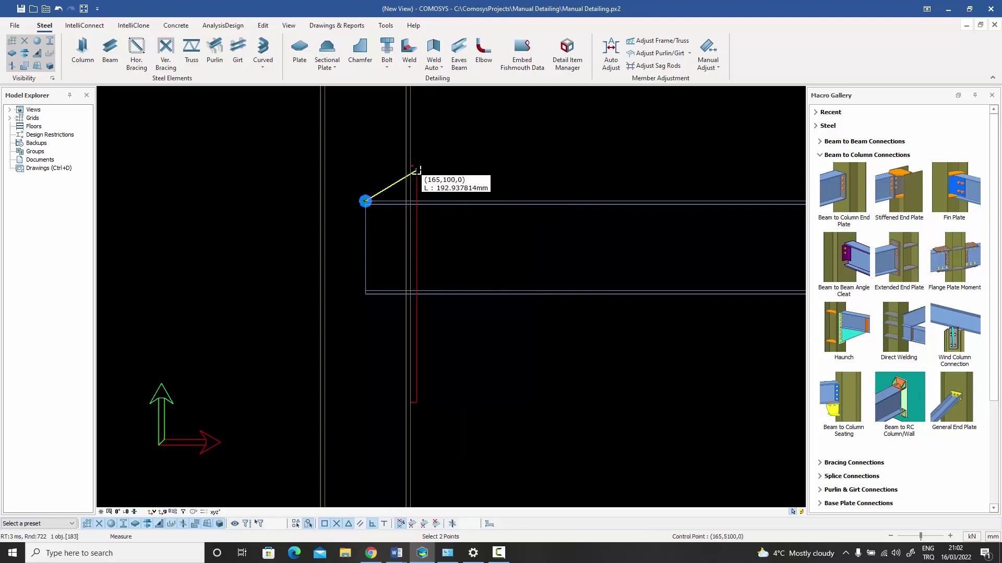
right_click(418, 170)
click(435, 177)
Set the IPE300 beam's End x offset to -165 in its Profile properties
double_click(468, 204)
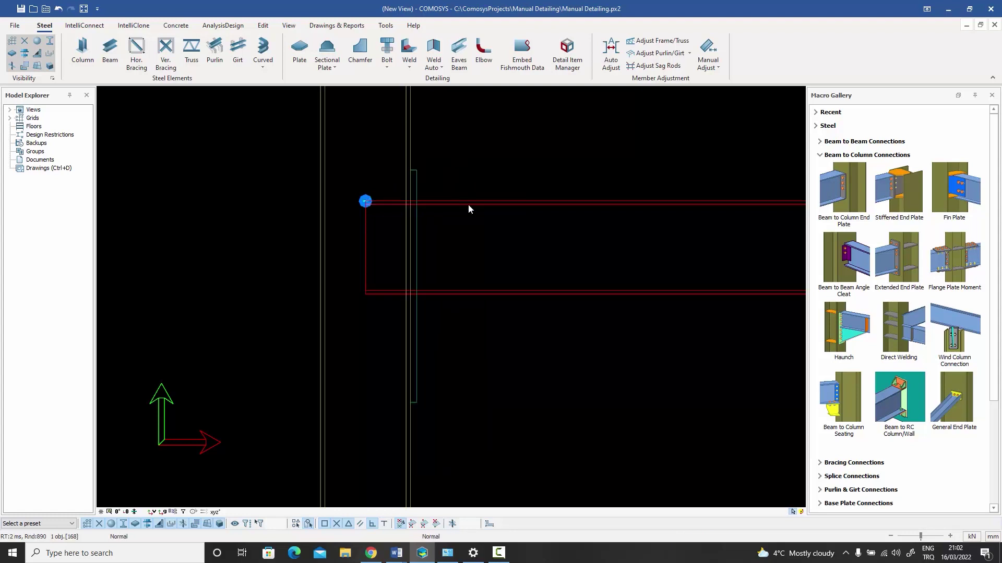
click(577, 308)
text(-165)
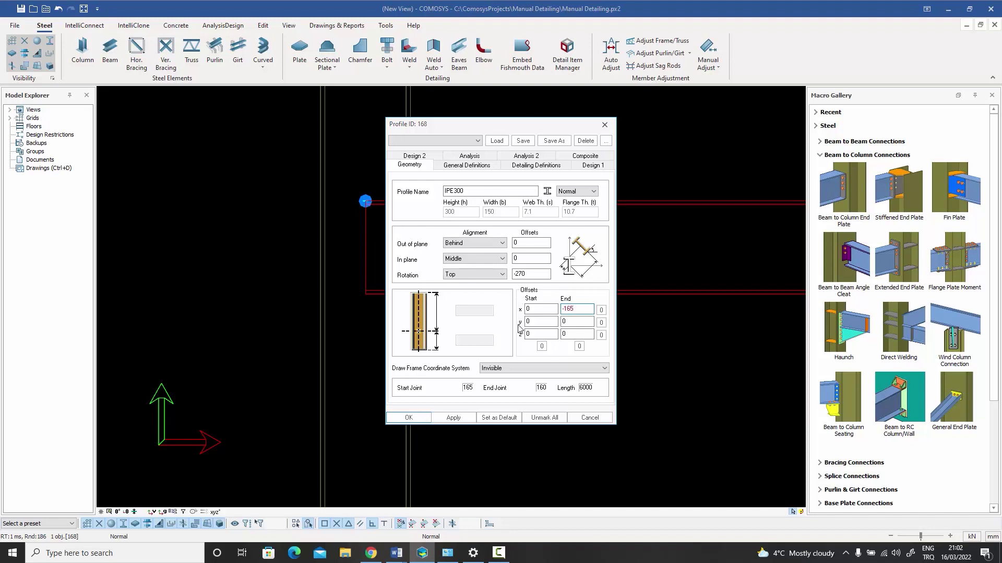
click(406, 417)
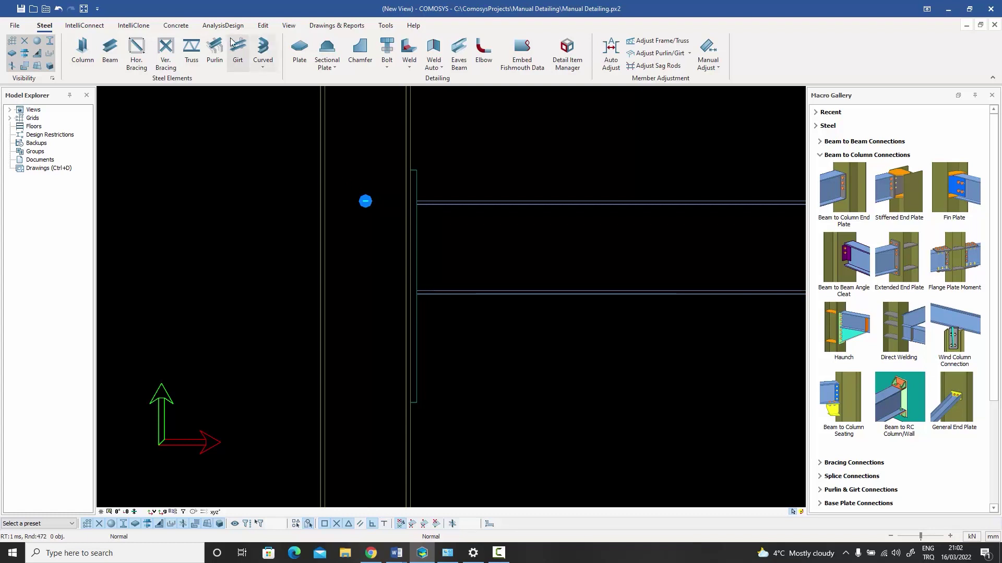
Create a diagonal sectional plate from dy30 above the end plate's bottom to dx500 along the beam flange
click(335, 68)
click(340, 84)
click(432, 370)
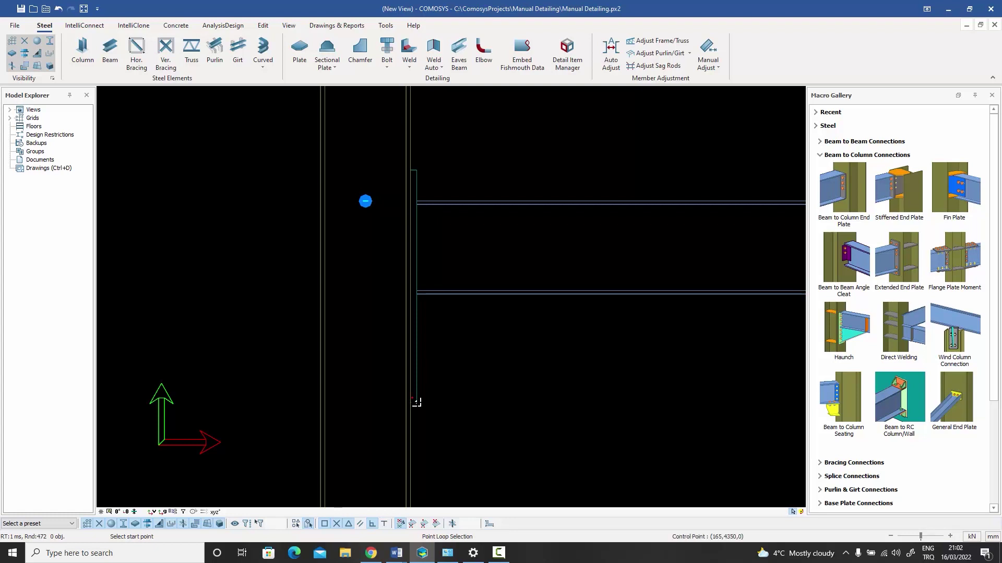
mouse_move(416, 402)
text(dy3)
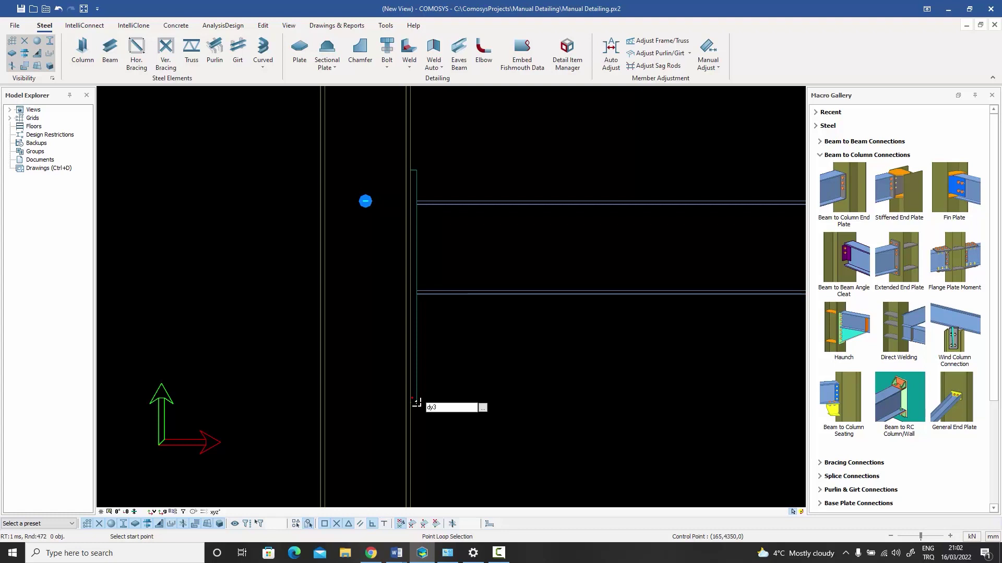
key(Return)
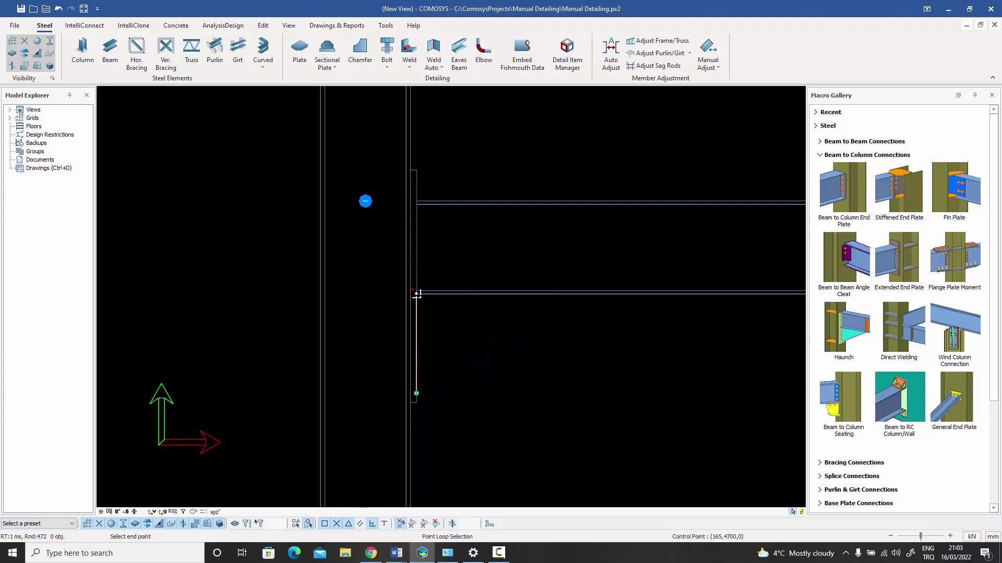
click(417, 294)
text(dx)
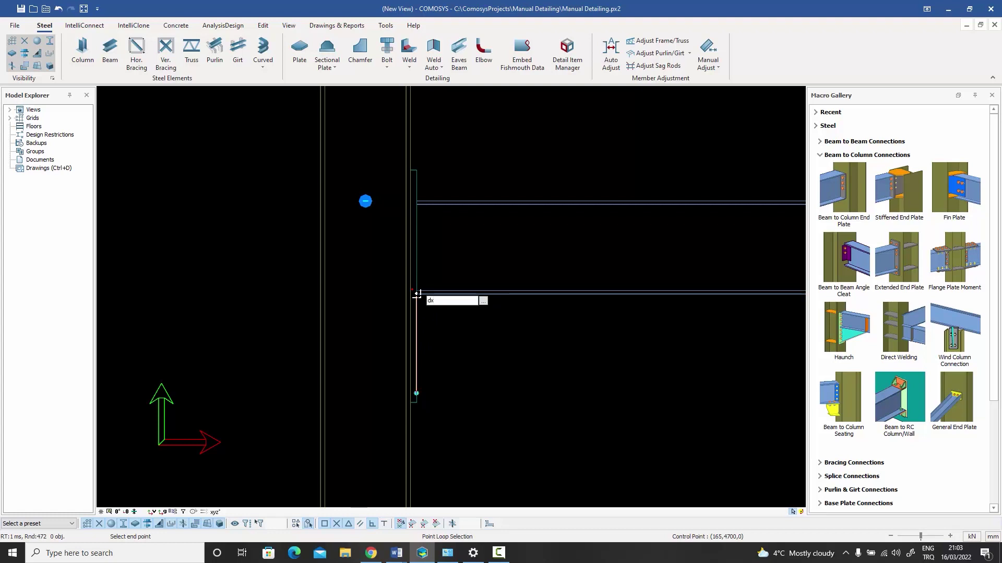
text(500)
key(Return)
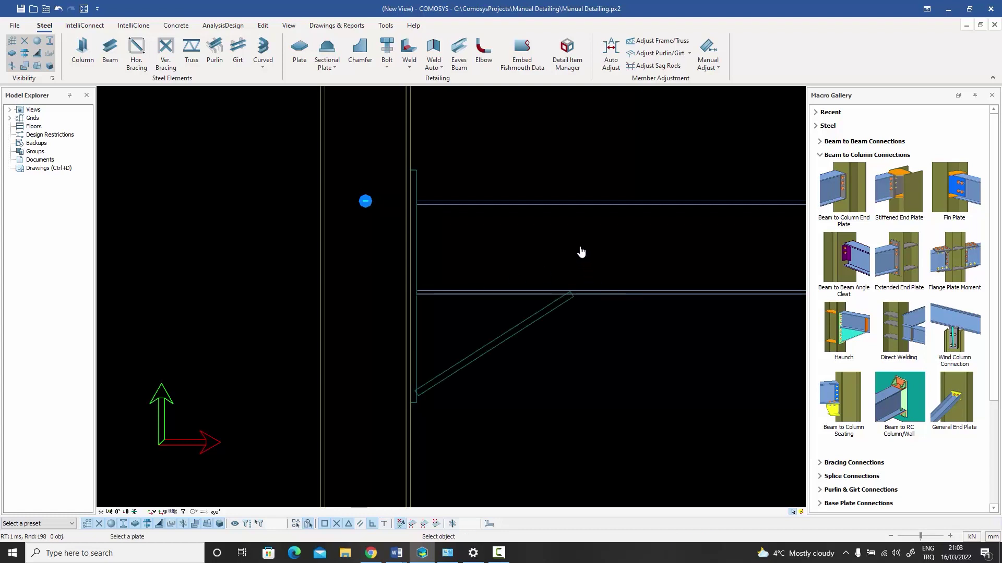
key(Return)
key(Escape)
click(533, 328)
Nudge the diagonal haunch plate down slightly
key(Down)
key(Down)
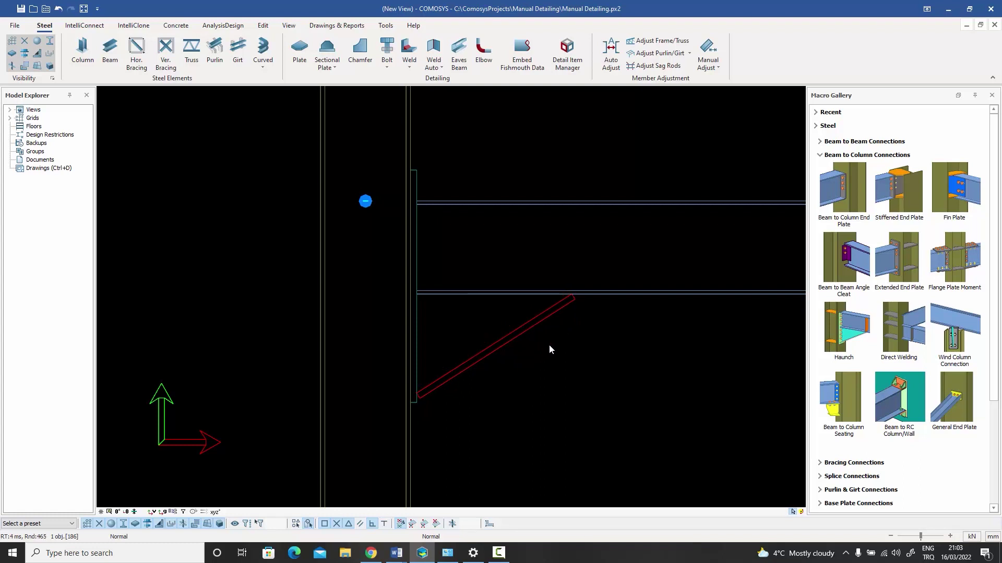
key(Escape)
scroll(548, 346, up, 1)
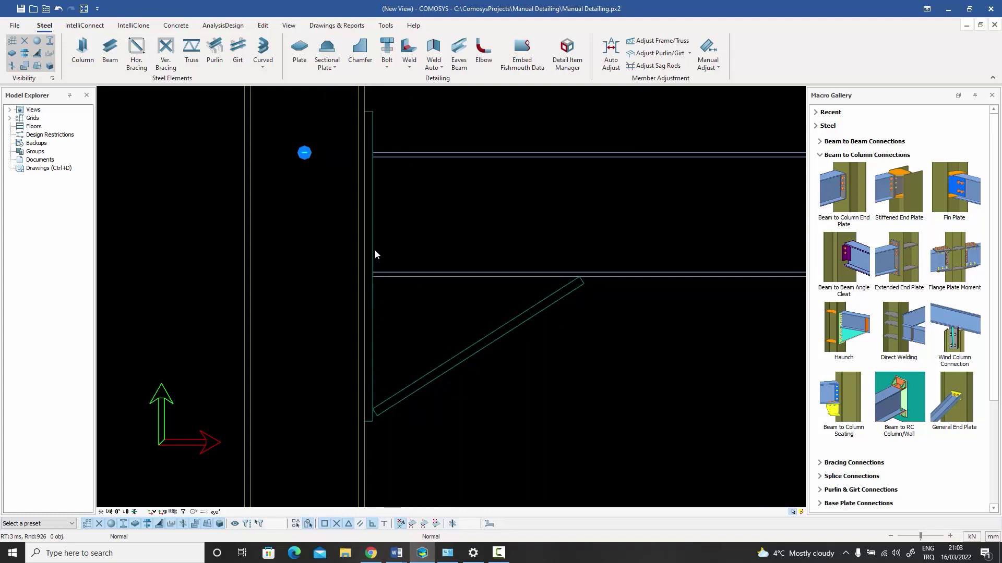
click(489, 337)
key(Escape)
Draw the triangular web plate from the diagonal plate's lower end to the beam-column corner
click(299, 49)
click(372, 409)
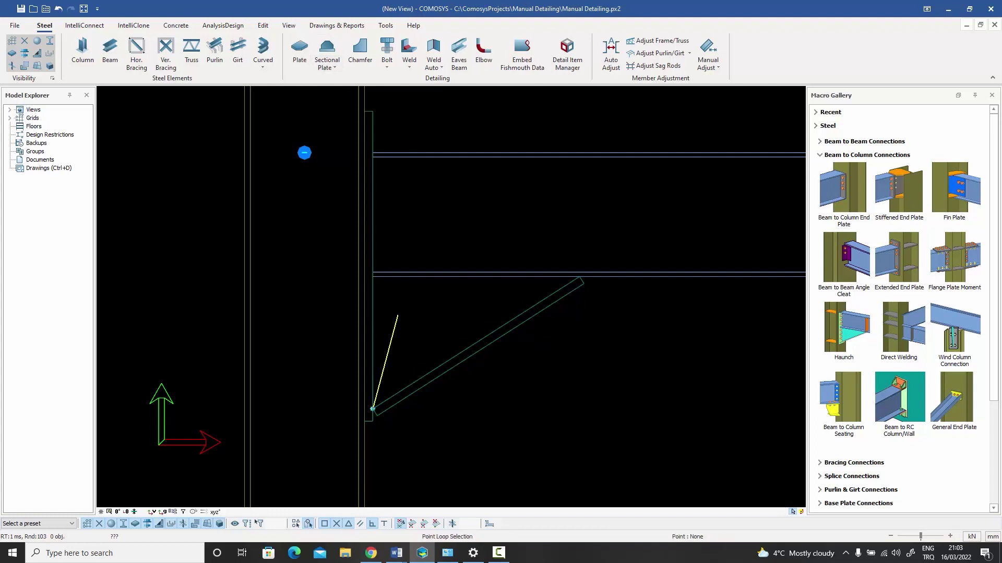
click(373, 276)
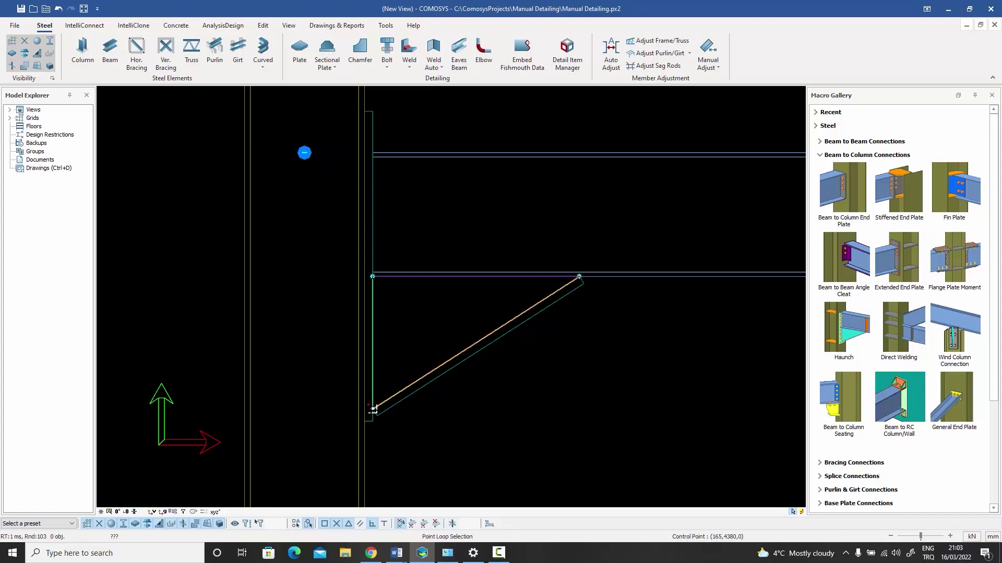
right_click(511, 385)
click(526, 389)
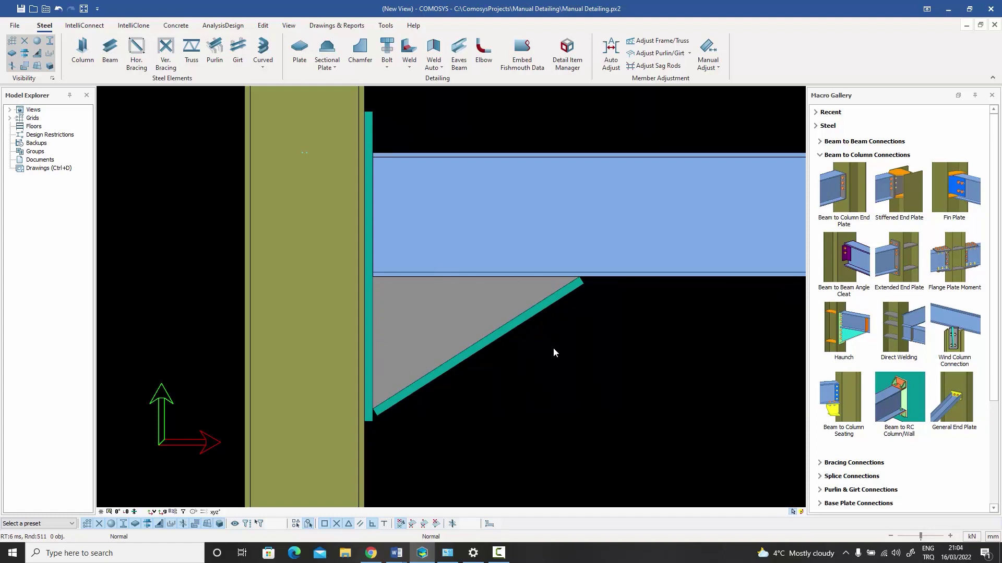
Change the diagonal plate's 200 dimension to 150
click(369, 127)
click(531, 316)
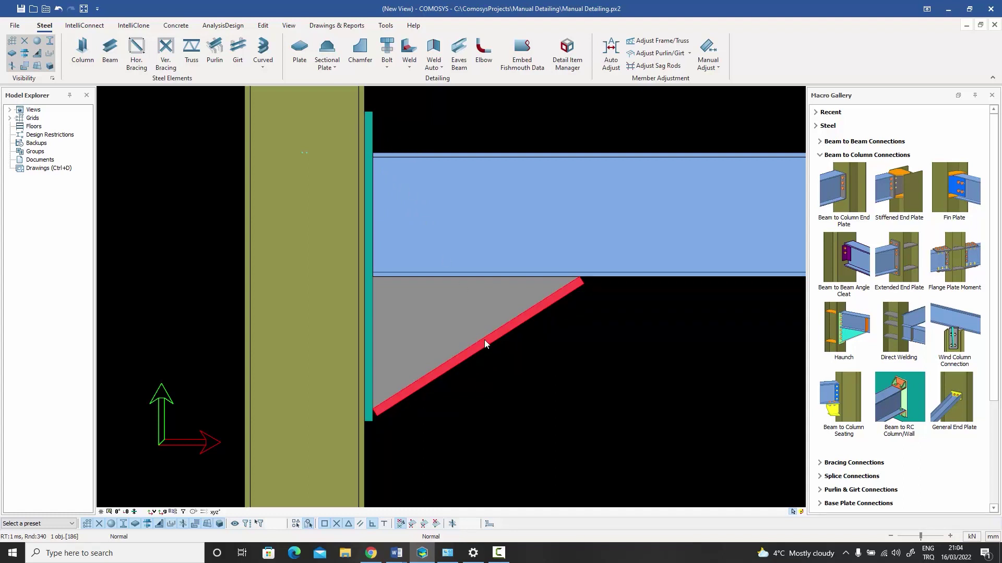
double_click(650, 277)
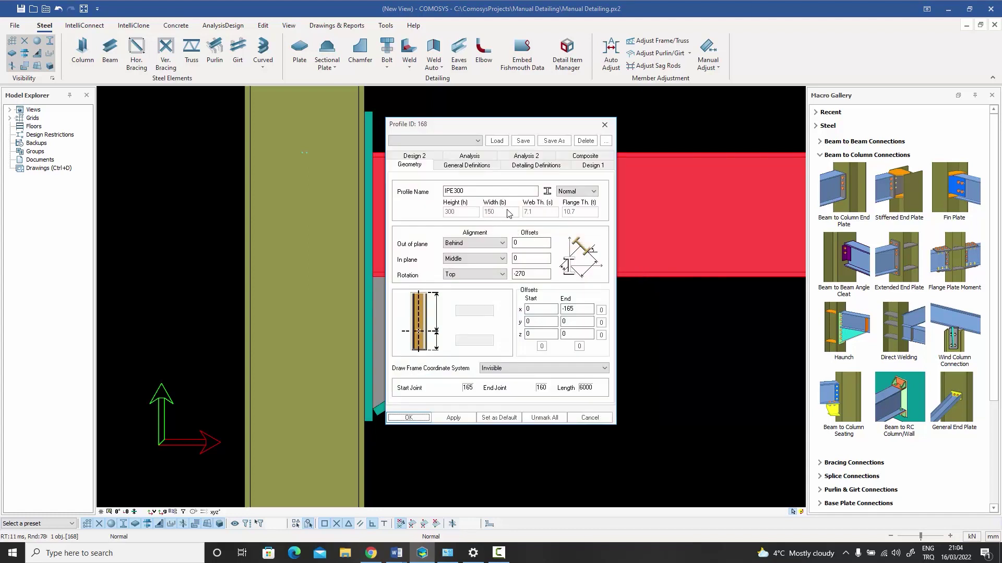
click(582, 420)
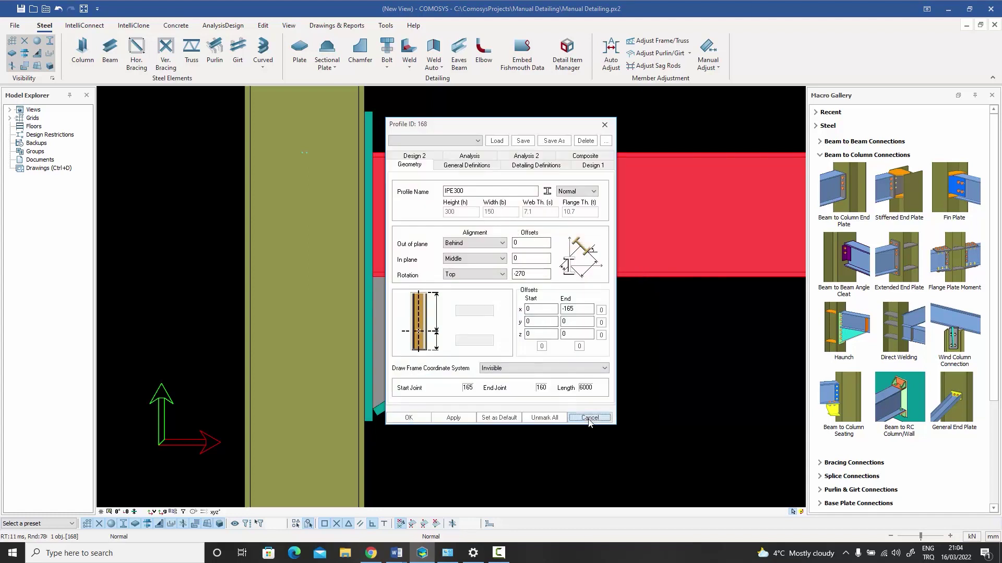
double_click(523, 328)
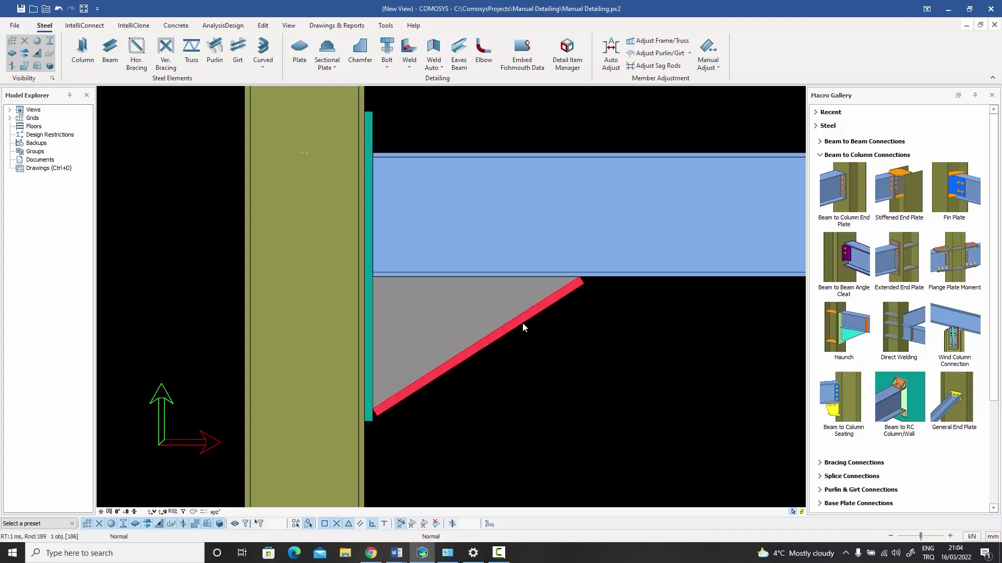
drag(674, 267, 576, 268)
text(15)
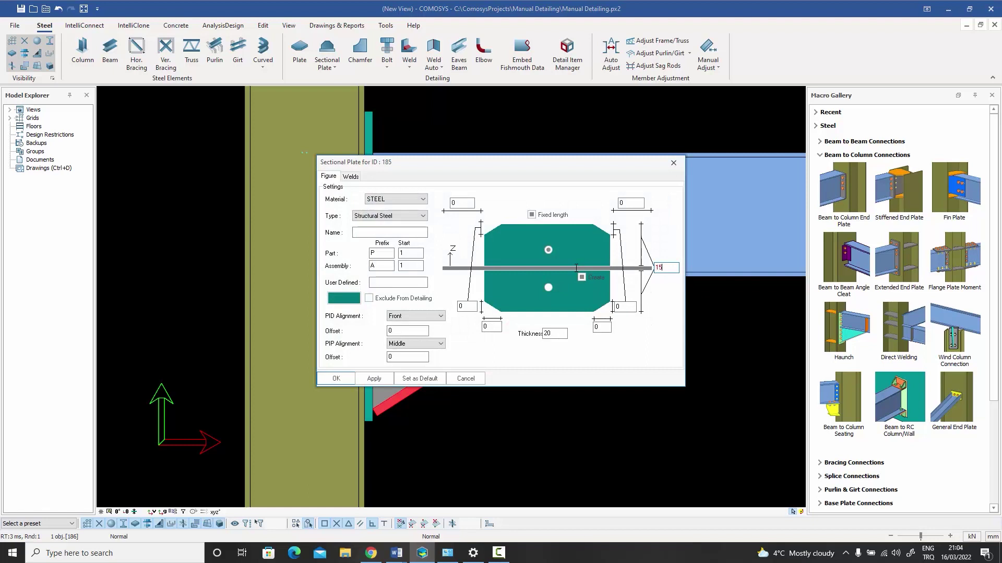
text(0)
click(336, 378)
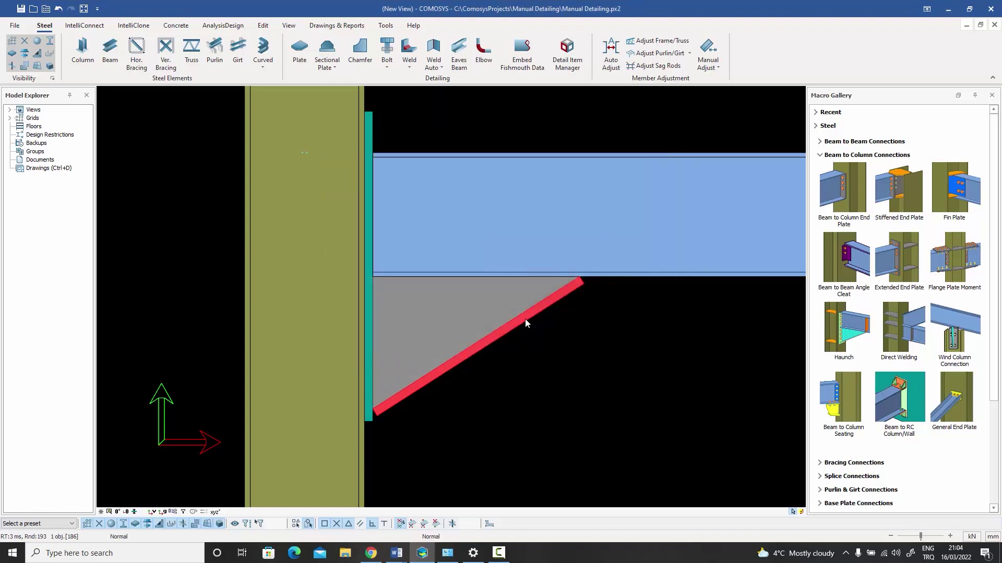
Change the end plate's 200 dimension to 150 as well
double_click(369, 123)
double_click(663, 268)
text(15)
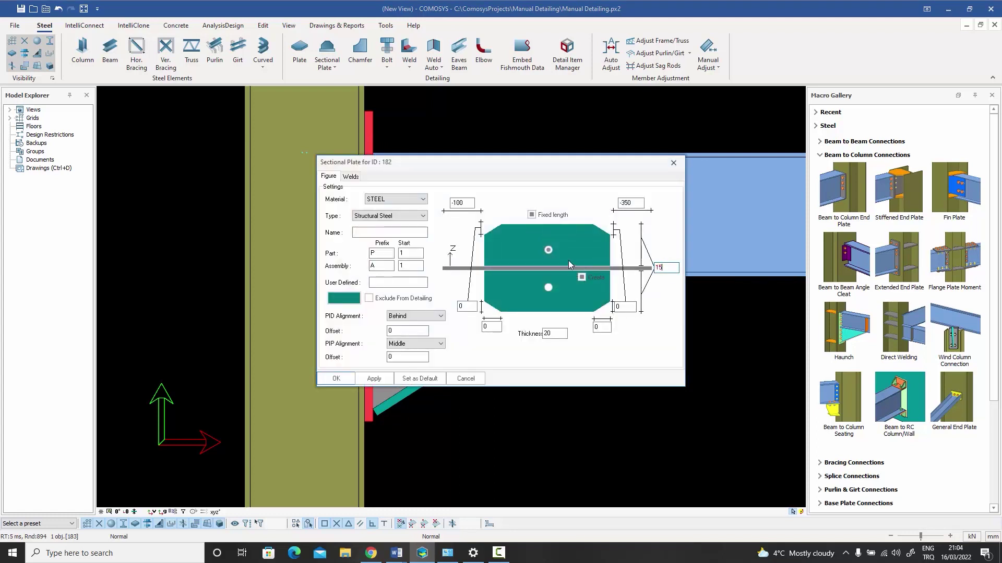
text(0)
click(333, 381)
click(535, 406)
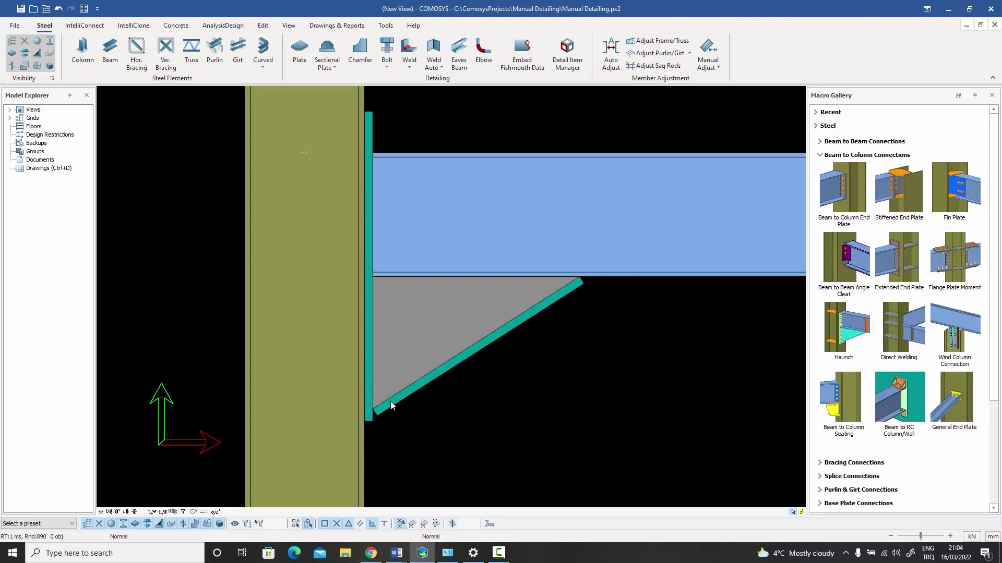
Isolate the triangular web plate and round its corners with Type 2 radius-30 chamfers
click(441, 321)
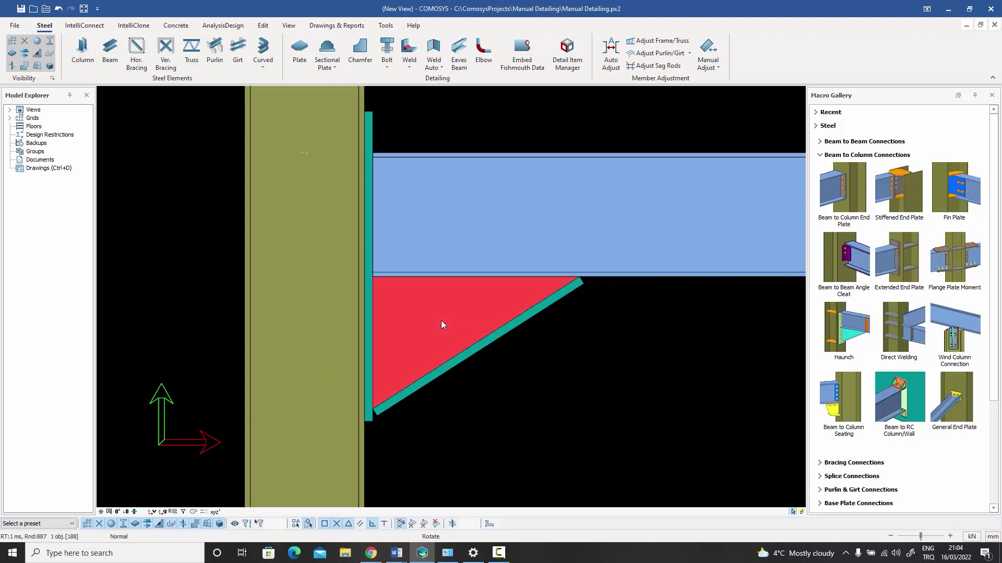
right_click(440, 321)
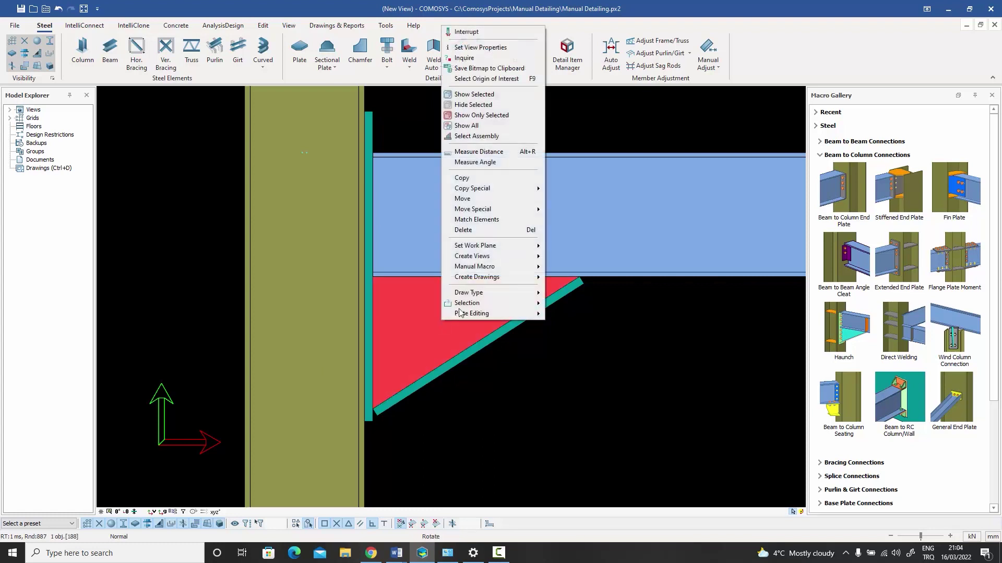
click(493, 116)
drag(343, 247, 616, 449)
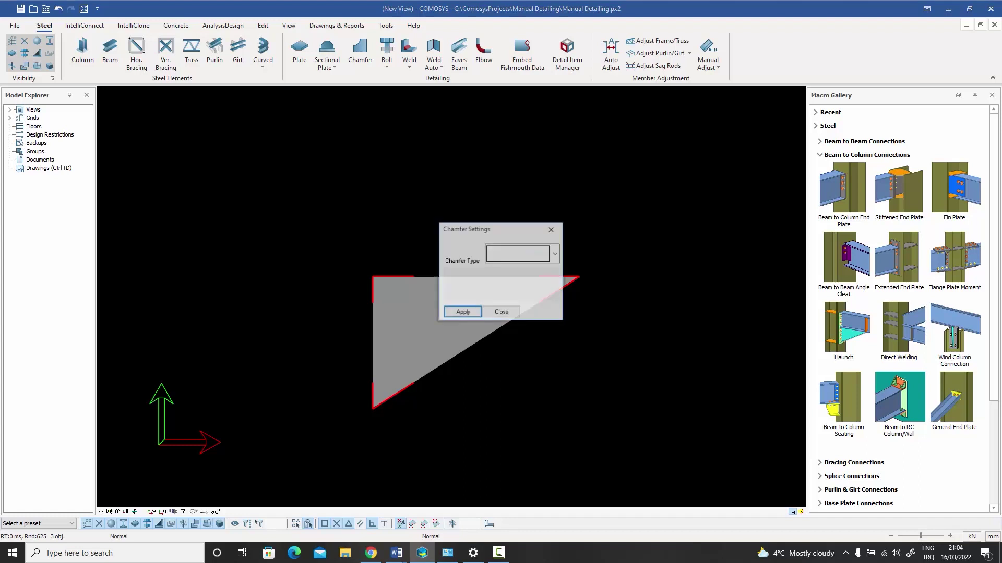
click(518, 254)
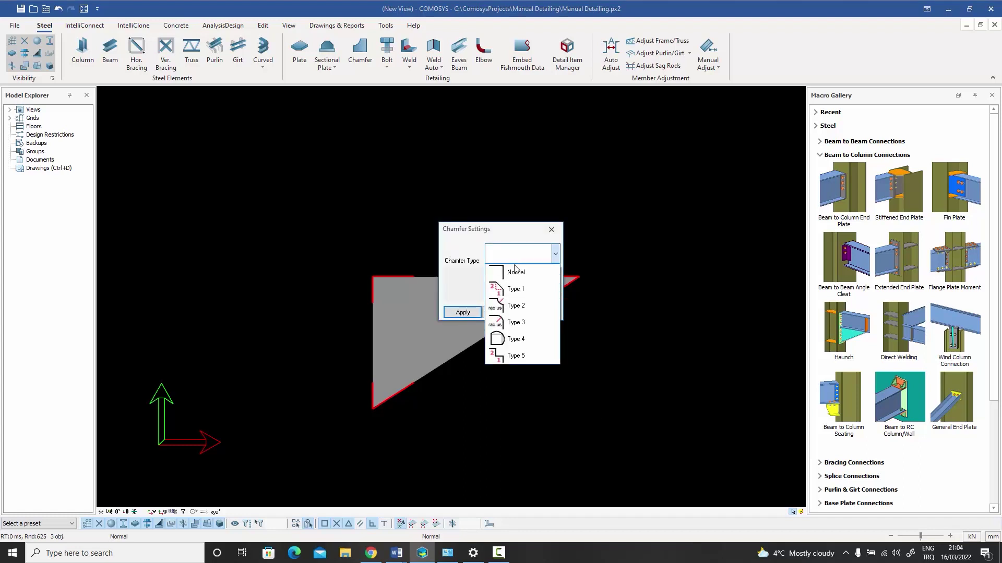
click(515, 306)
text(30)
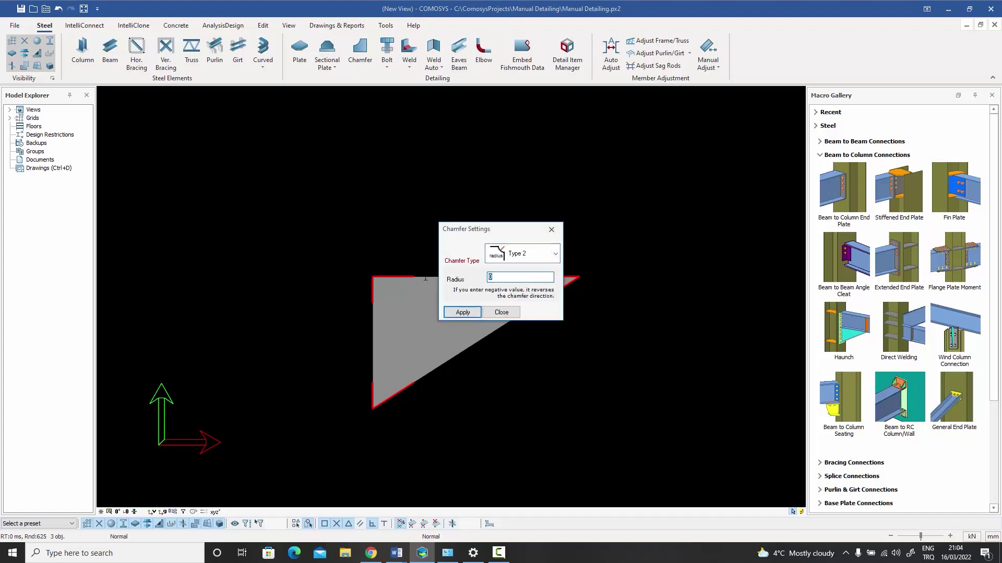
click(462, 312)
click(516, 312)
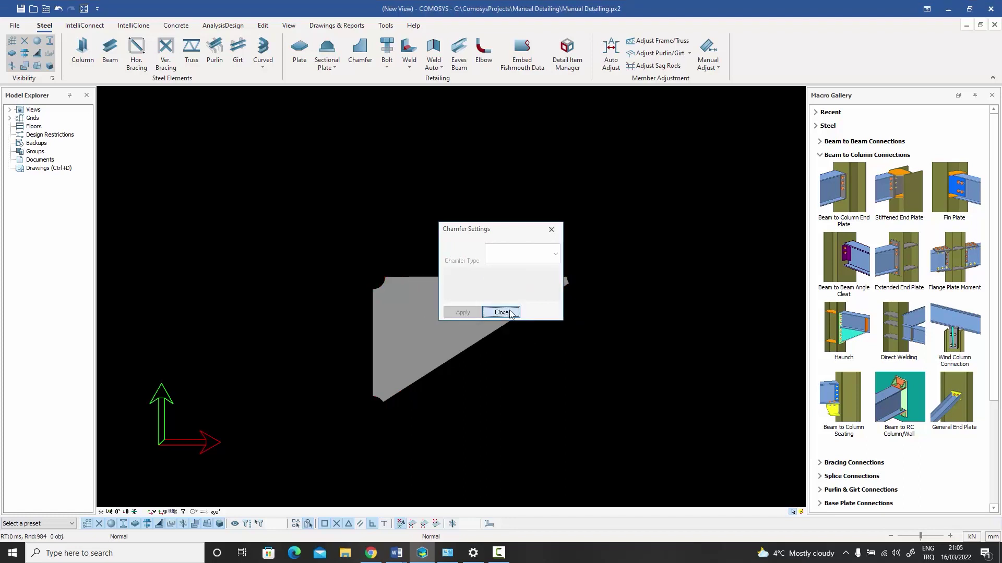
Show the whole model again with Show All
right_click(530, 222)
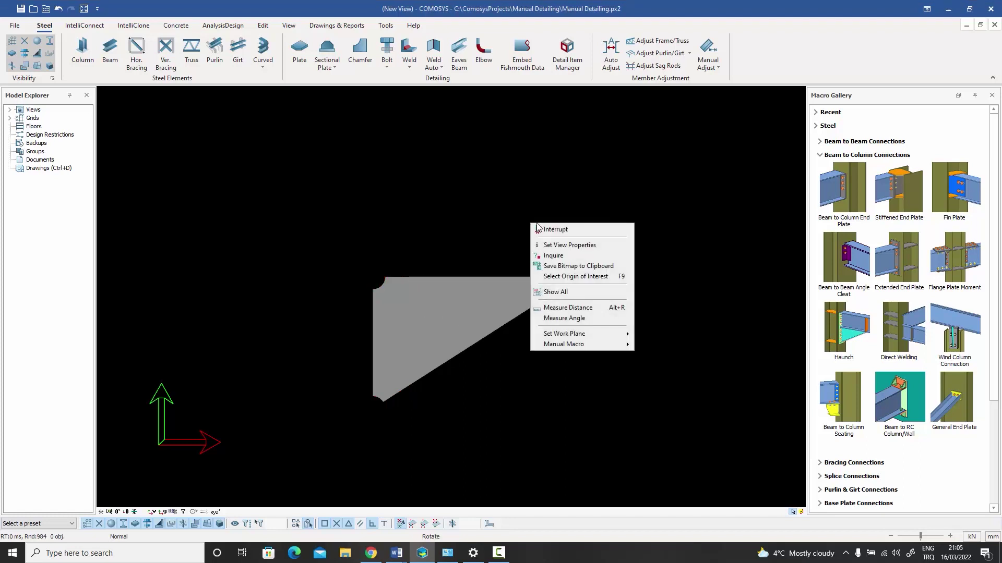
click(560, 293)
middle_drag(559, 312, 557, 311)
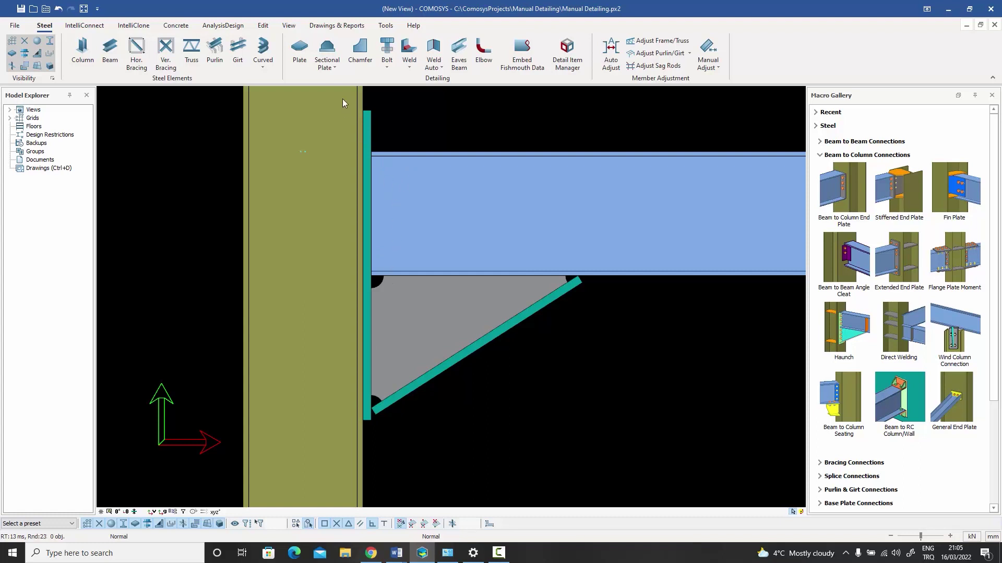
Start a standard bolt group joining the end plate to the column
click(387, 68)
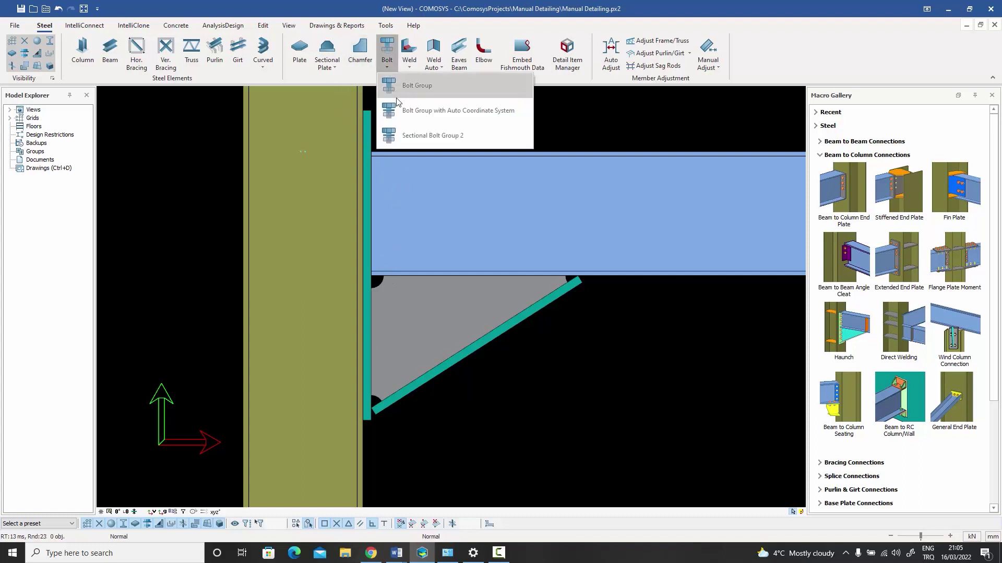
click(573, 135)
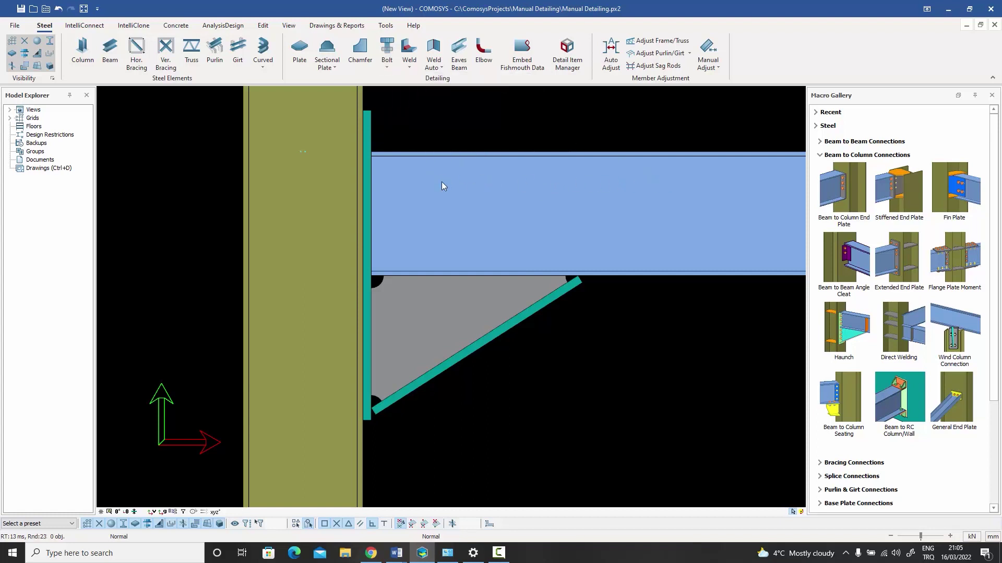
click(371, 128)
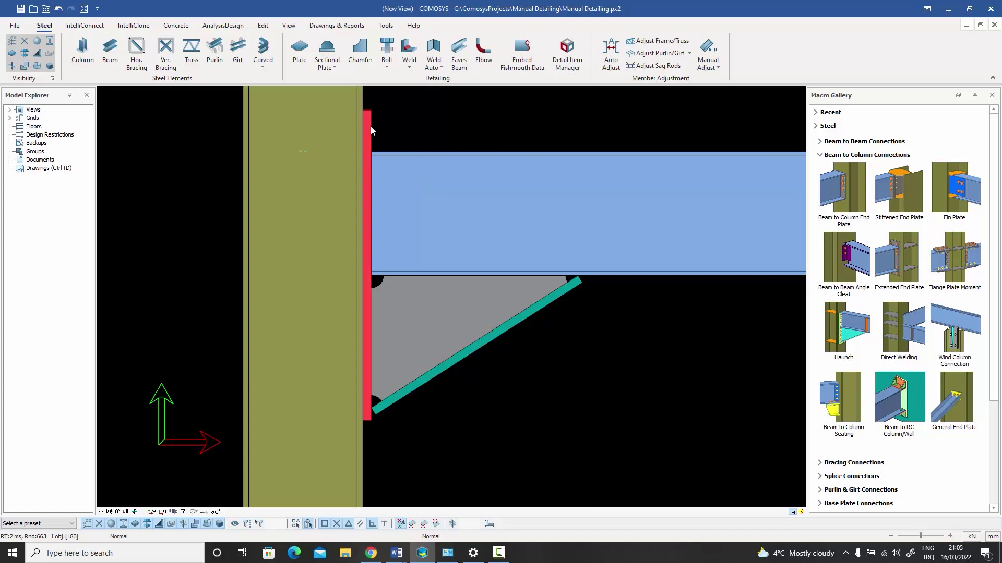
click(386, 67)
click(404, 109)
scroll(402, 152, down, 2)
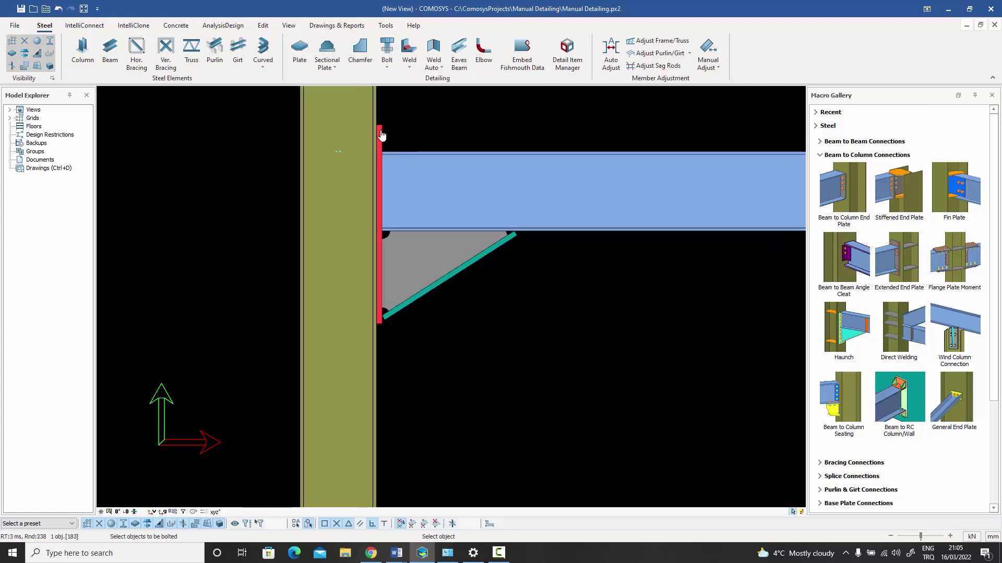
click(377, 110)
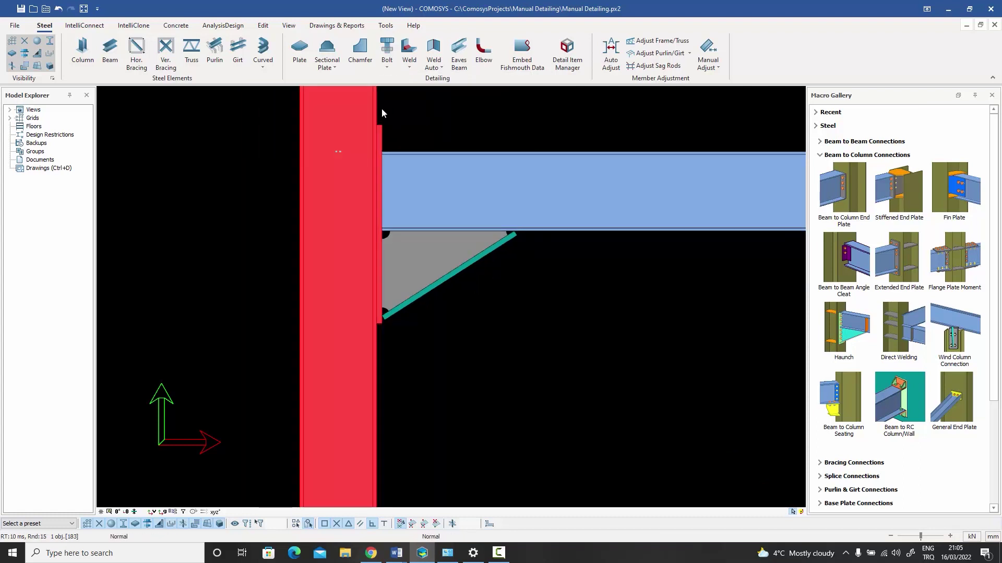
right_click(406, 121)
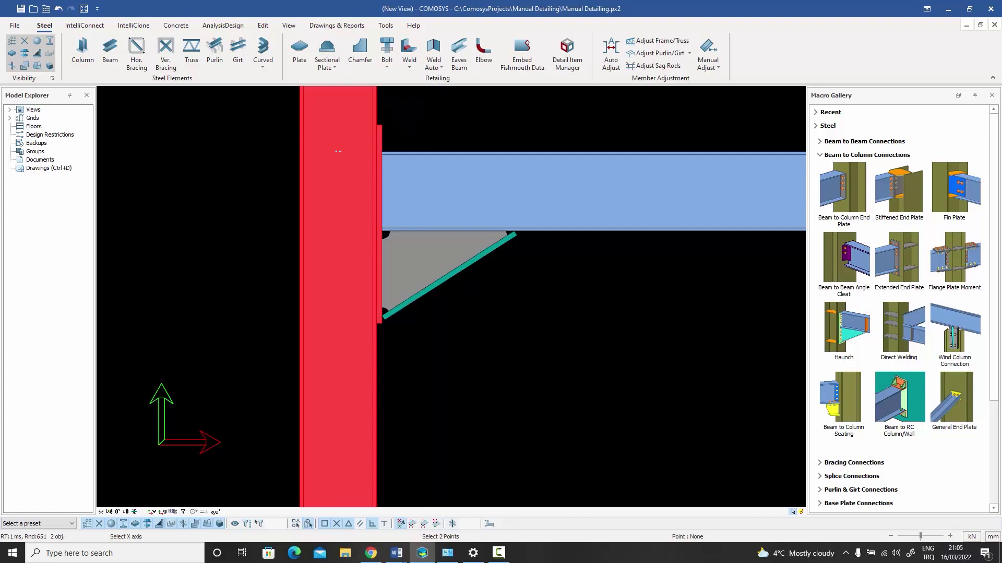
scroll(400, 137, up, 1)
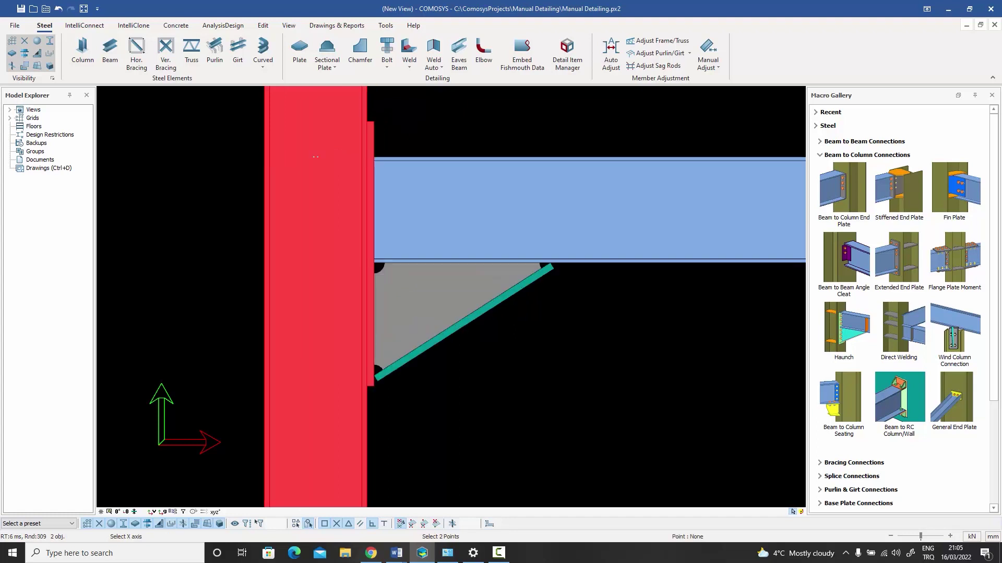
scroll(400, 150, up, 1)
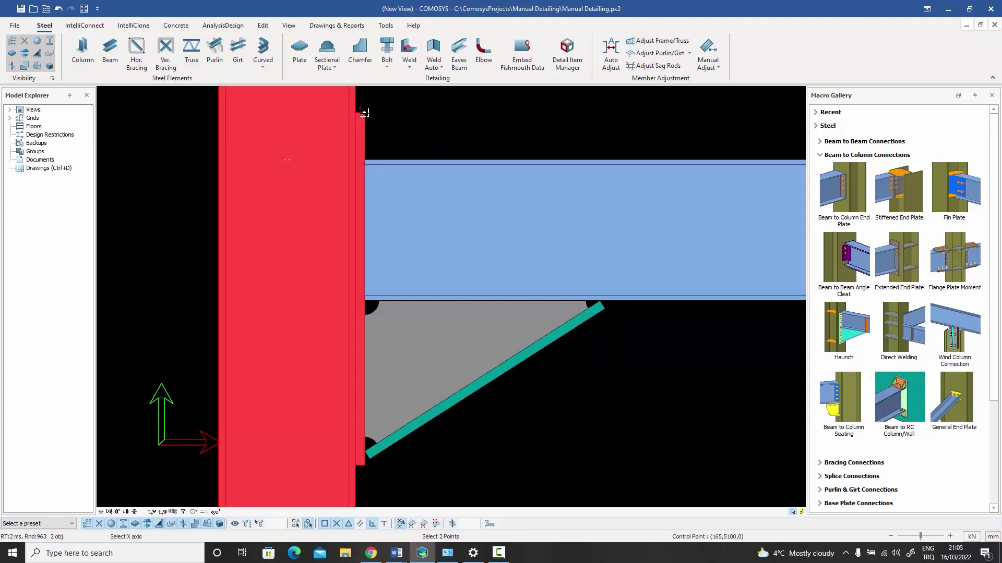
Define the bolt group's X axis with two points at the beam's end
click(363, 160)
click(364, 300)
right_click(440, 131)
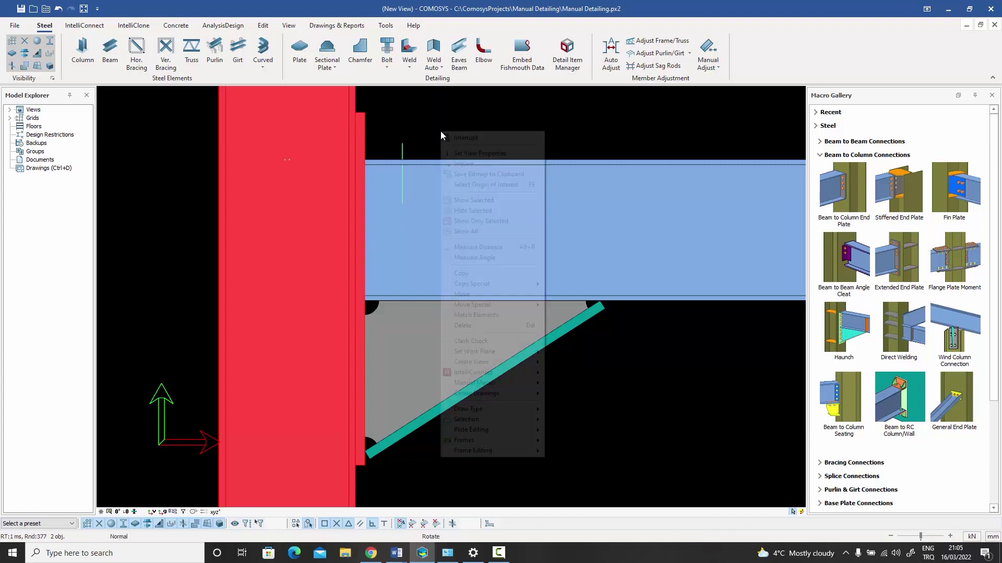
click(454, 135)
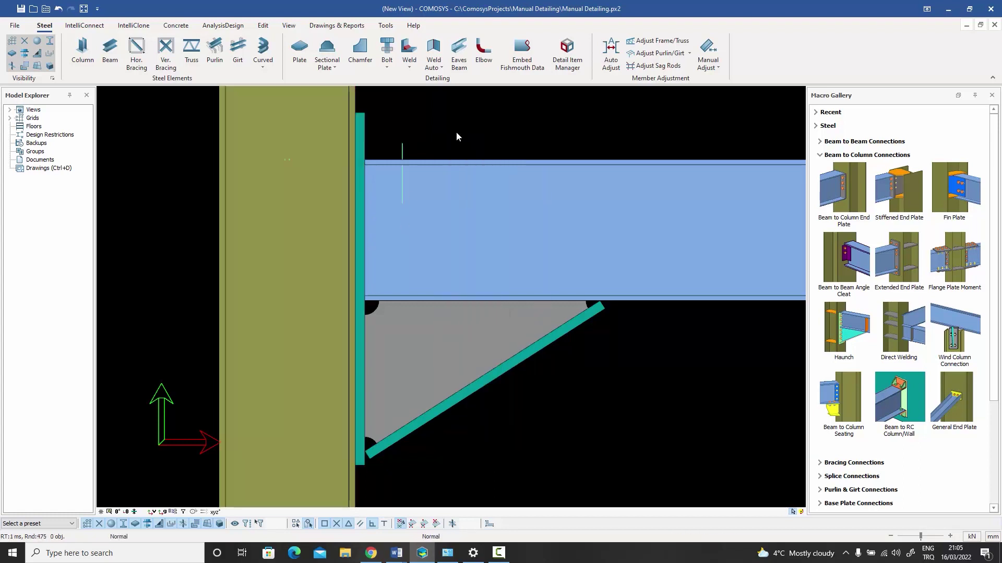
Set bolt group 189's grid Y Positions to -30 60 and begin the X Positions
double_click(402, 152)
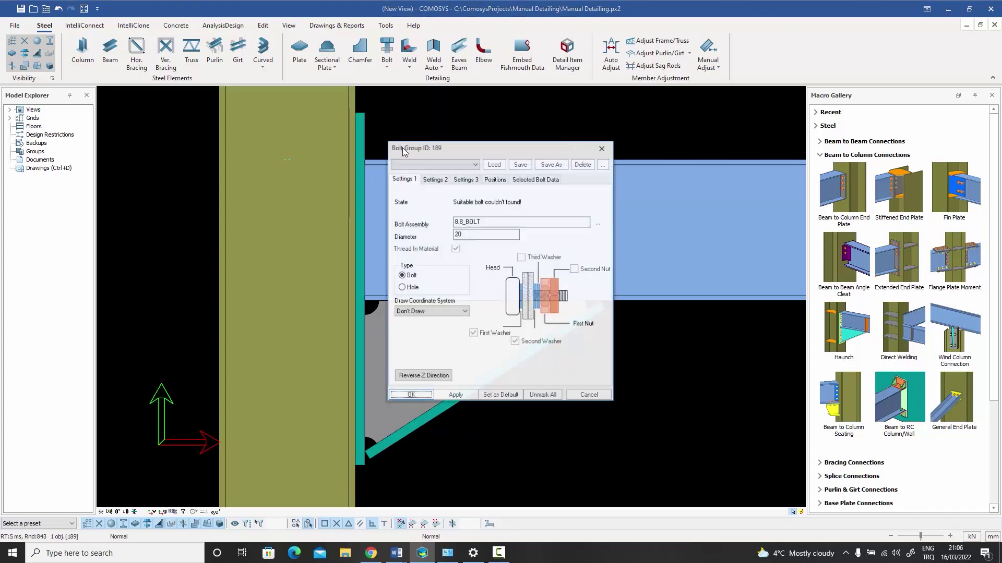
click(617, 166)
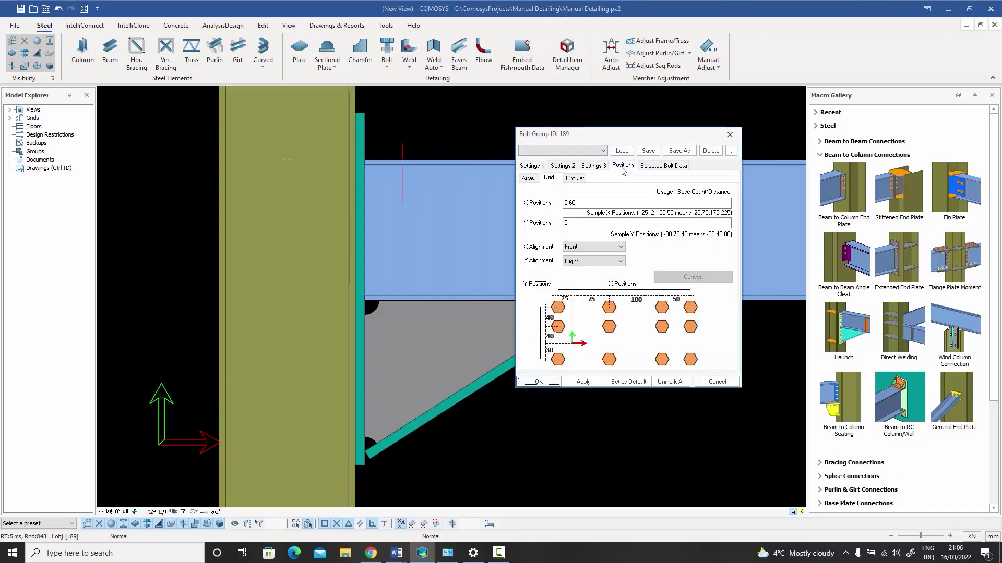
double_click(571, 223)
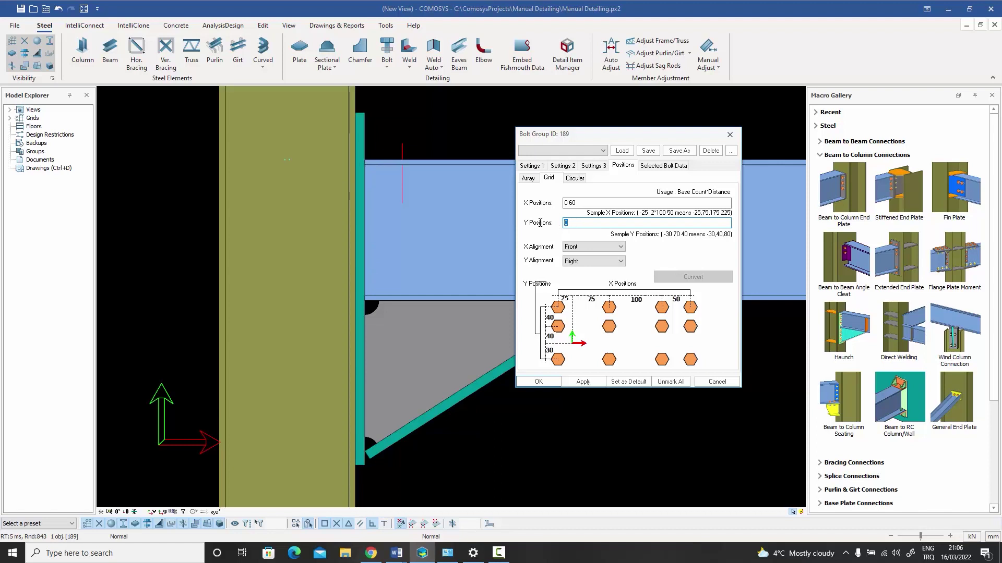
text(-30 60)
key(shift+Tab)
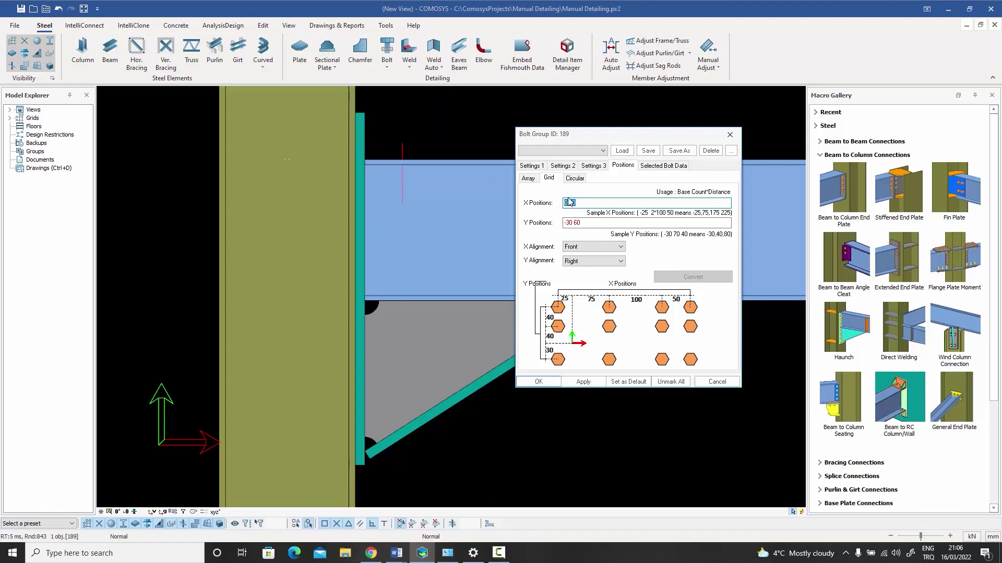
text(-5)
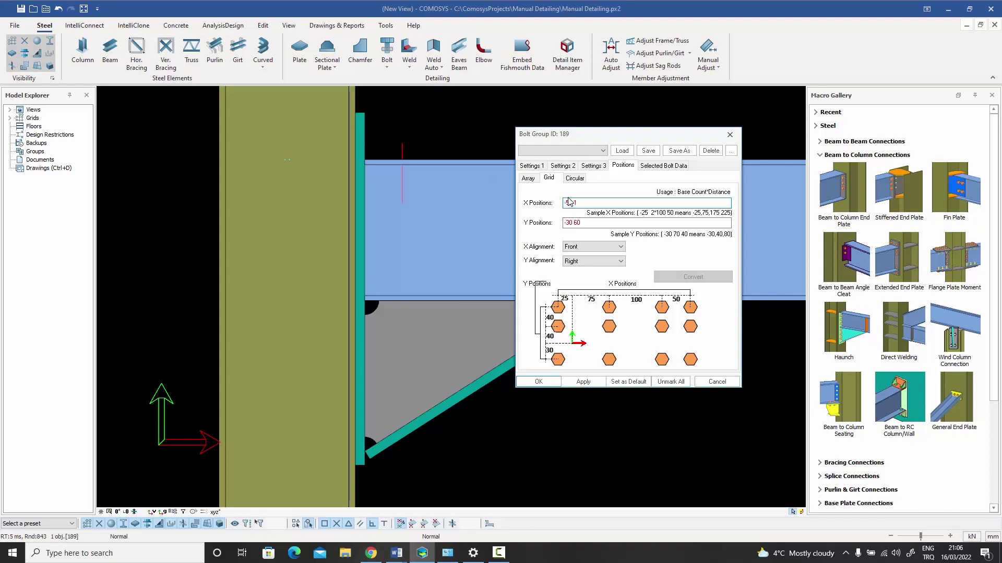
text(0)
click(583, 382)
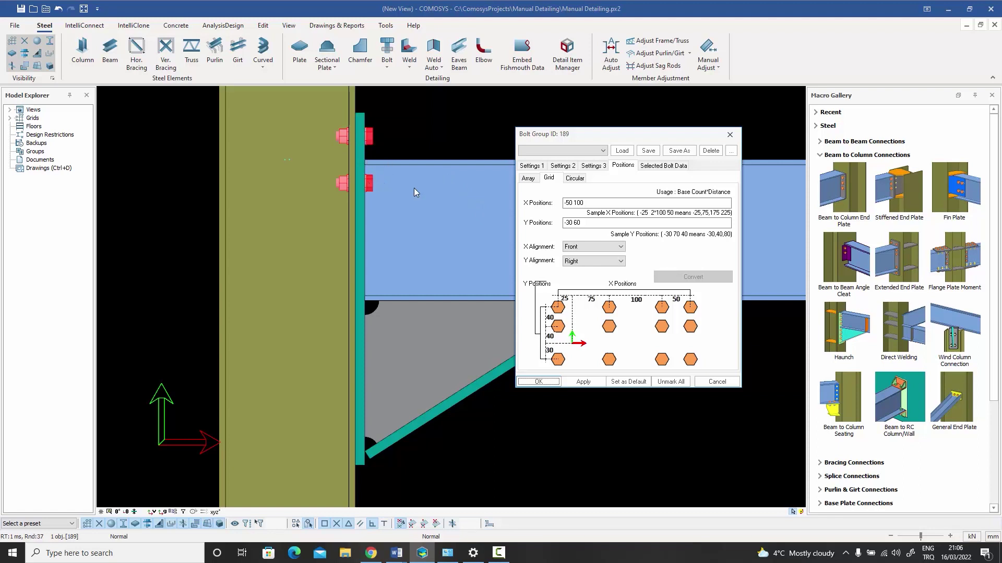
Build the X Positions up to -50 100 3*60 130 2*75 for eight bolt rows
click(593, 204)
click(586, 383)
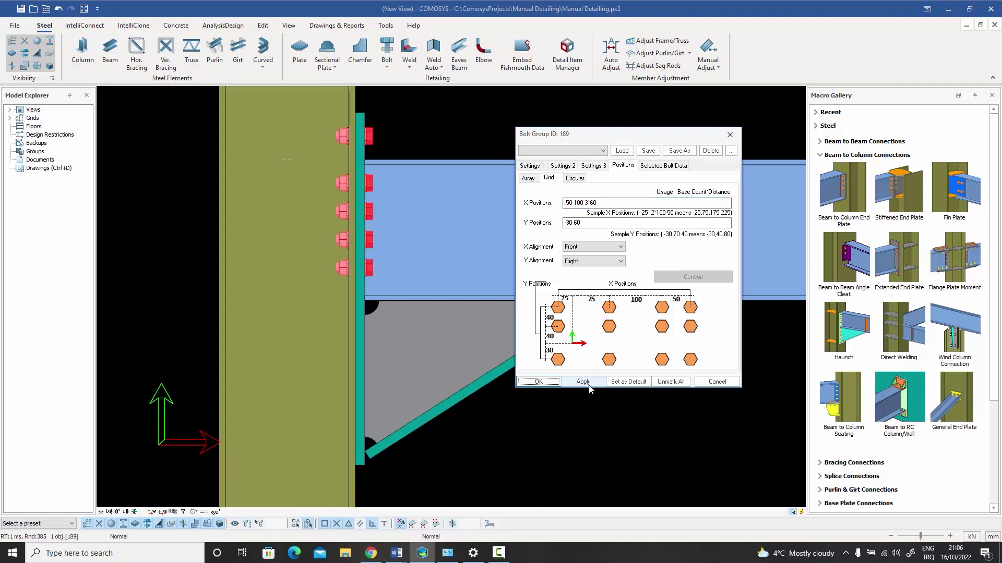
click(620, 203)
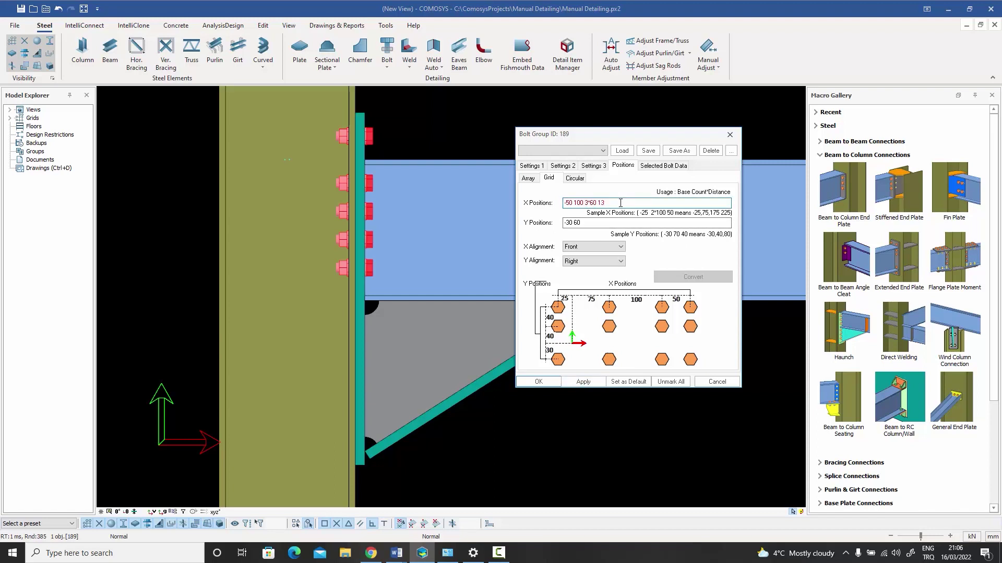
click(585, 383)
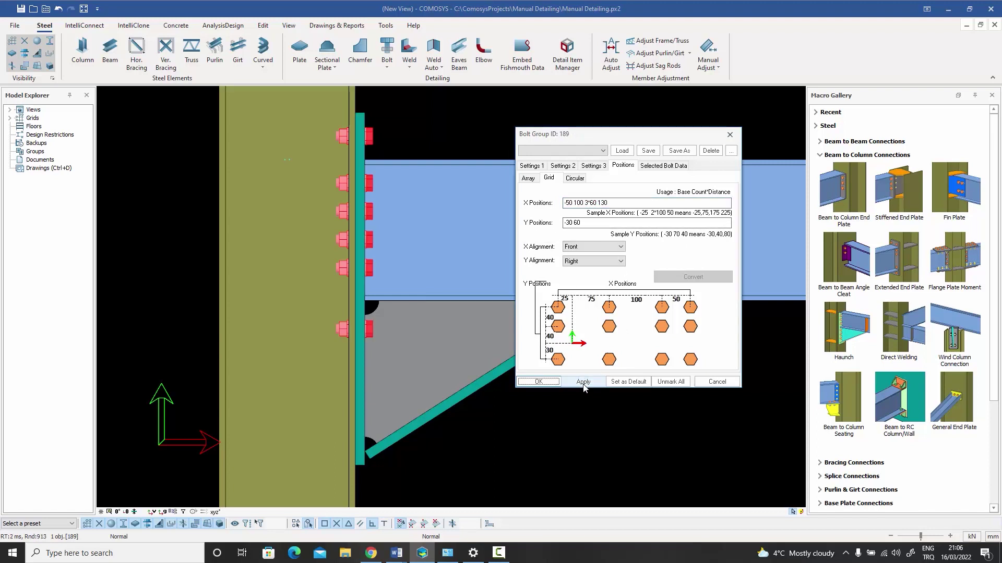
click(620, 202)
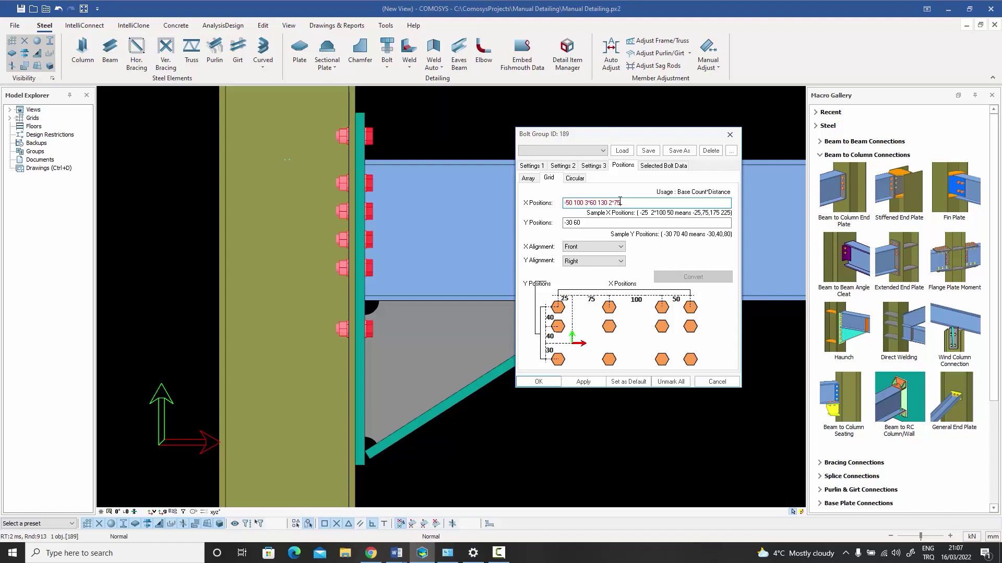
click(583, 382)
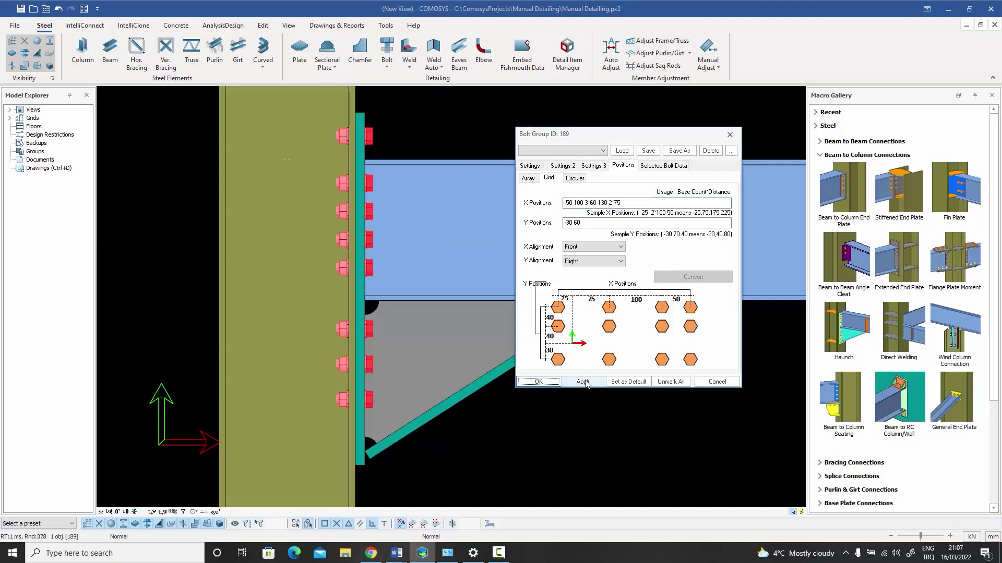
click(716, 382)
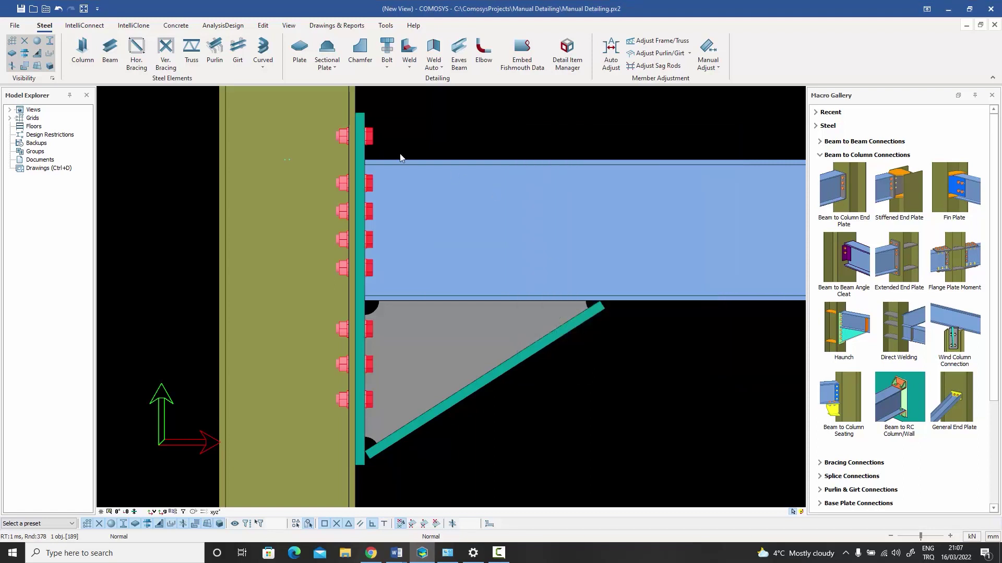
double_click(371, 140)
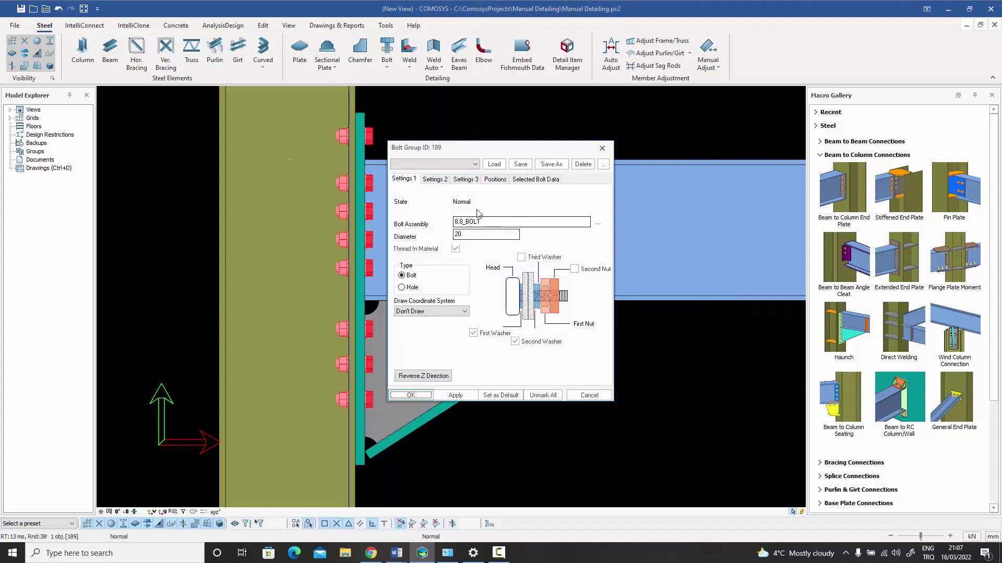
click(589, 396)
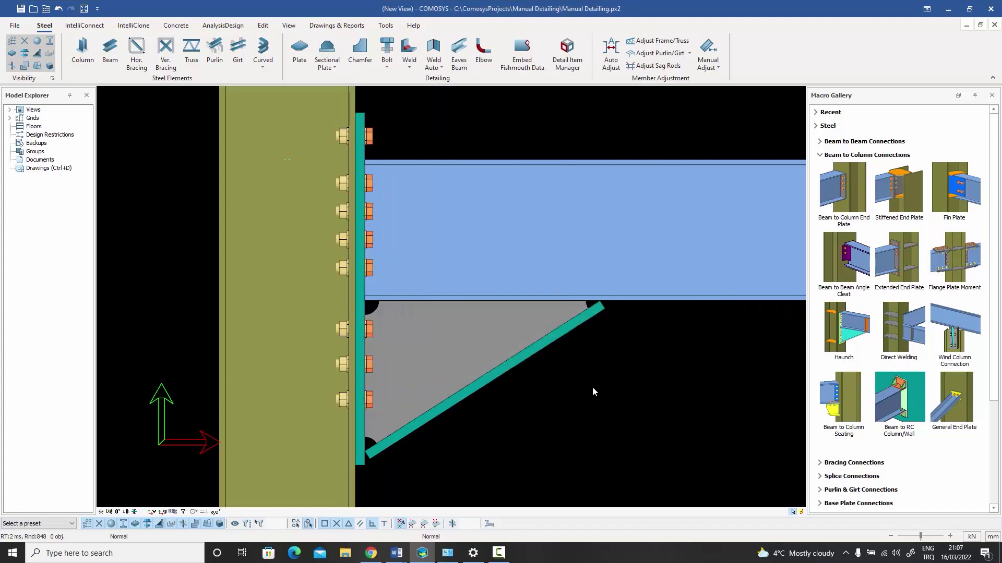
scroll(593, 386, down, 1)
middle_drag(590, 387, 376, 229)
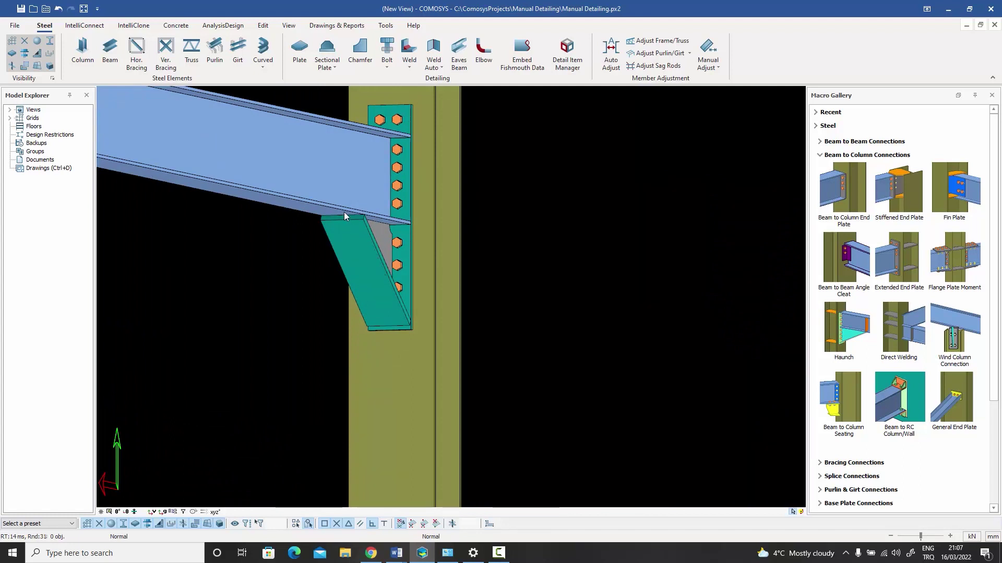
scroll(344, 213, up, 3)
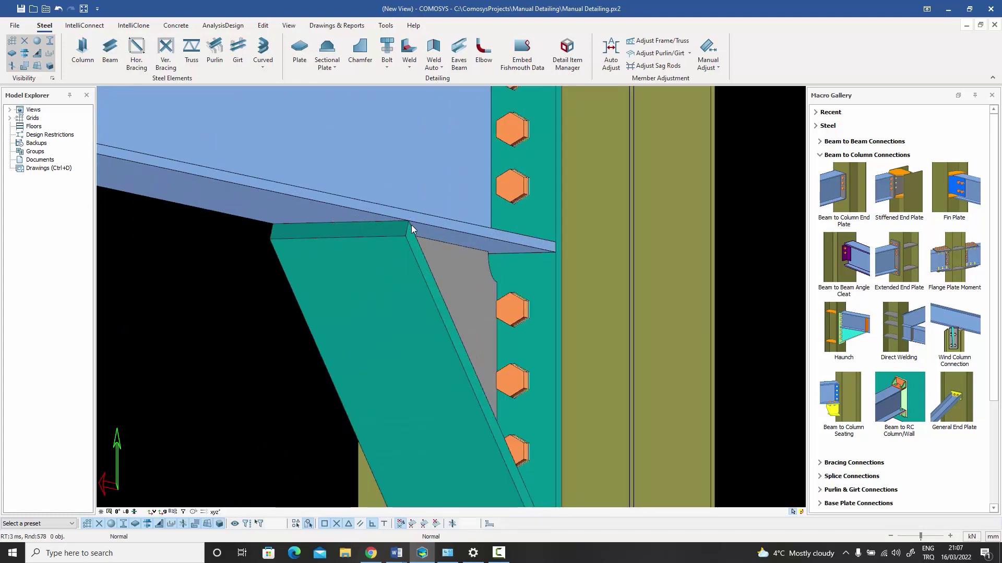
scroll(321, 228, down, 3)
middle_drag(336, 233, 363, 213)
scroll(390, 209, up, 2)
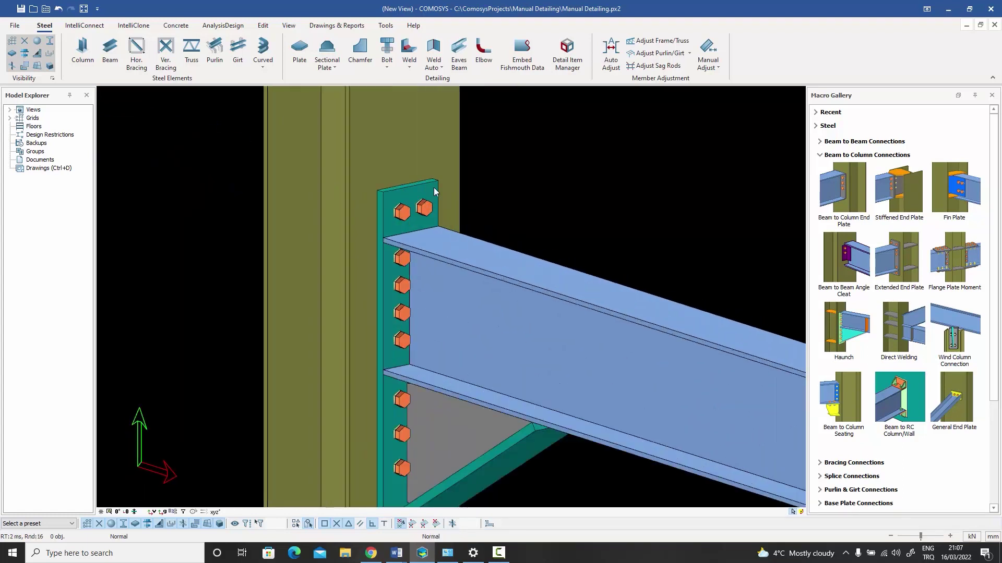
scroll(434, 192, down, 2)
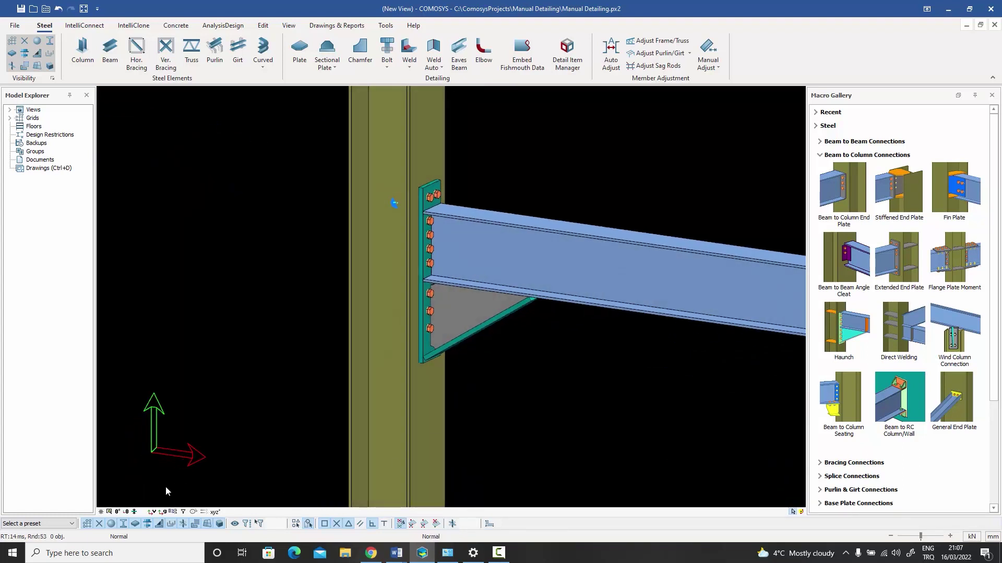
click(118, 513)
scroll(489, 230, up, 3)
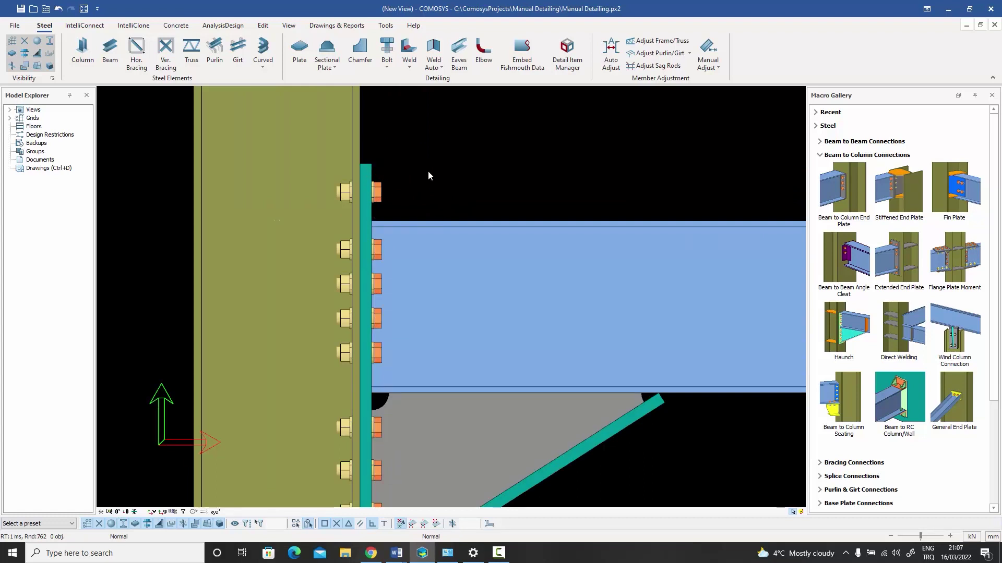
Draw a plate outline from the end plate's top corner, 100 to the right, down to the beam flange
click(299, 51)
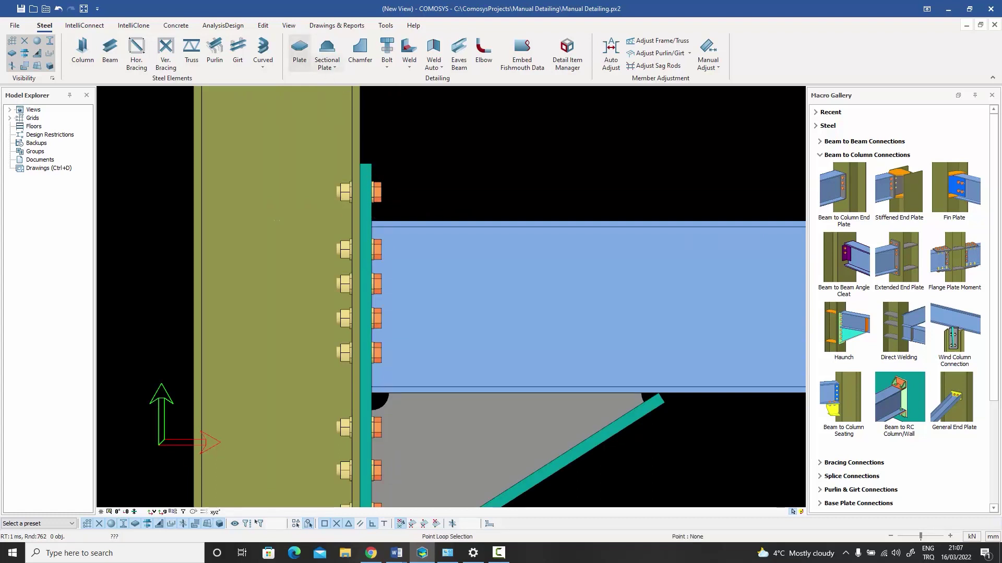
click(370, 223)
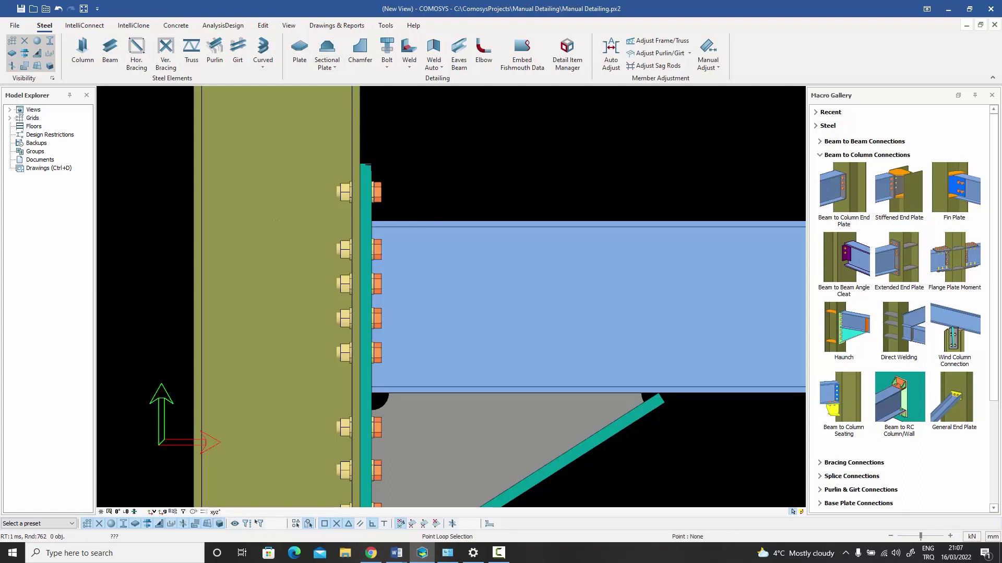
key(Tab)
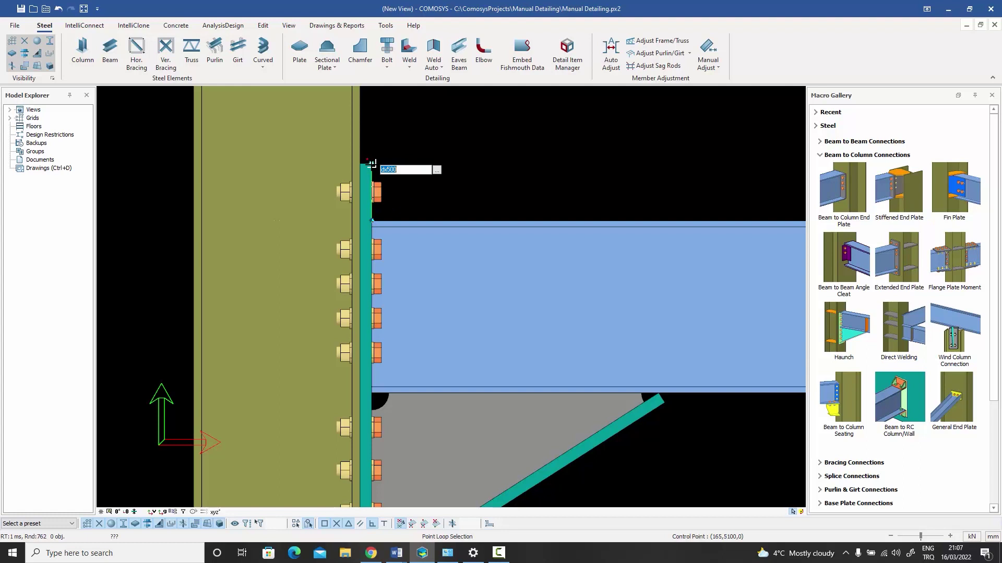
text(dx)
key(Return)
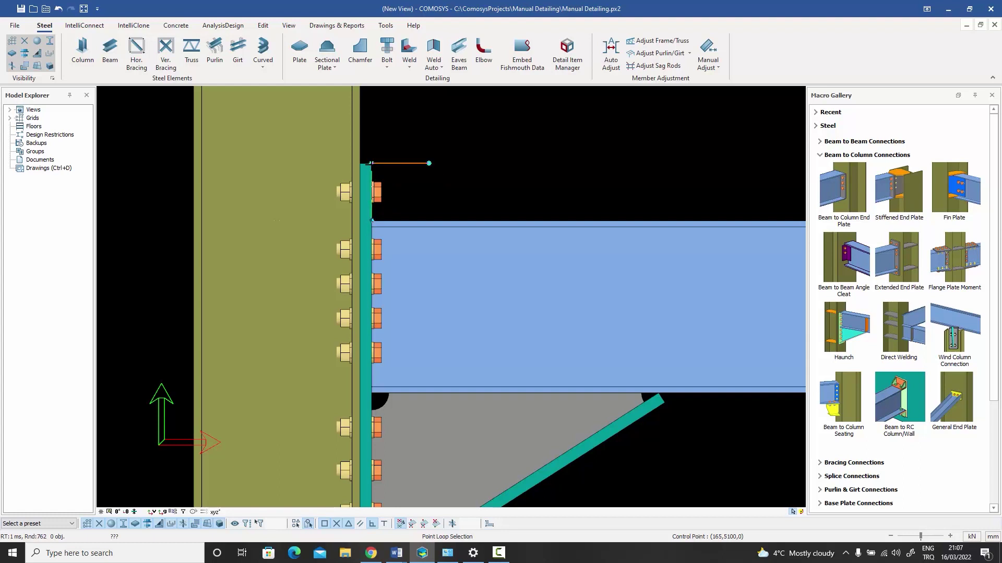
click(428, 222)
click(369, 220)
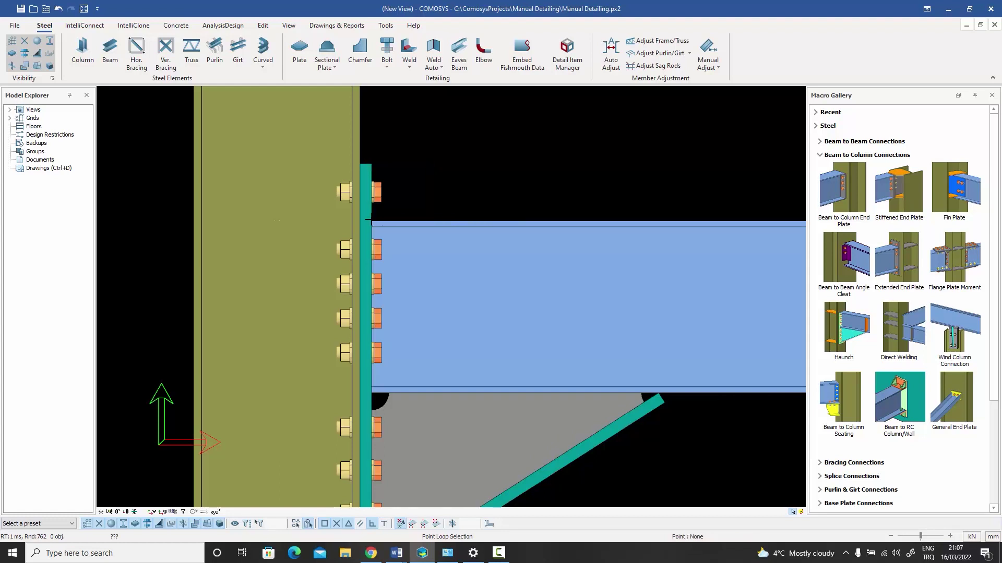
End the plate command and select the new plate's top-right corner for chamfering
right_click(452, 174)
click(467, 180)
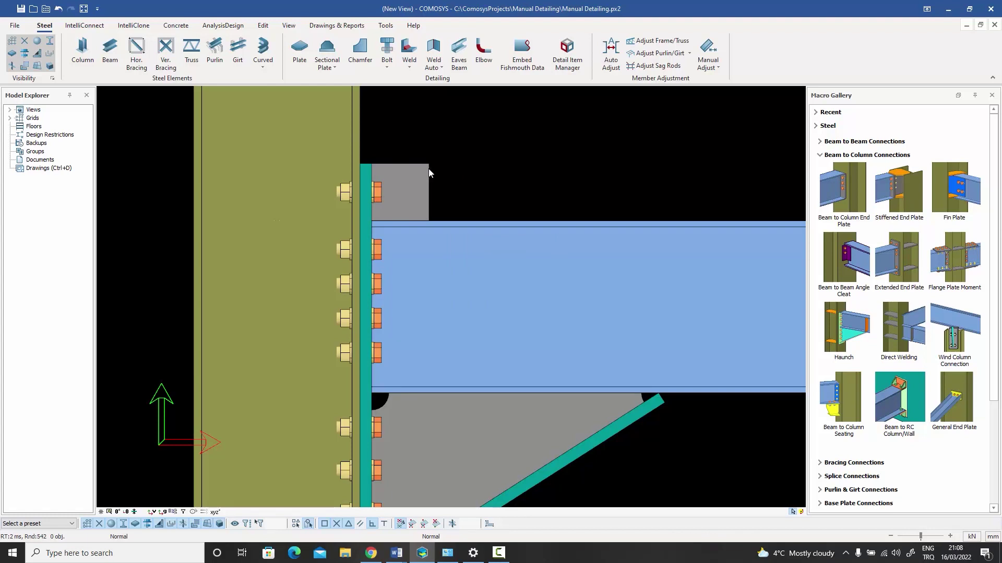
click(431, 169)
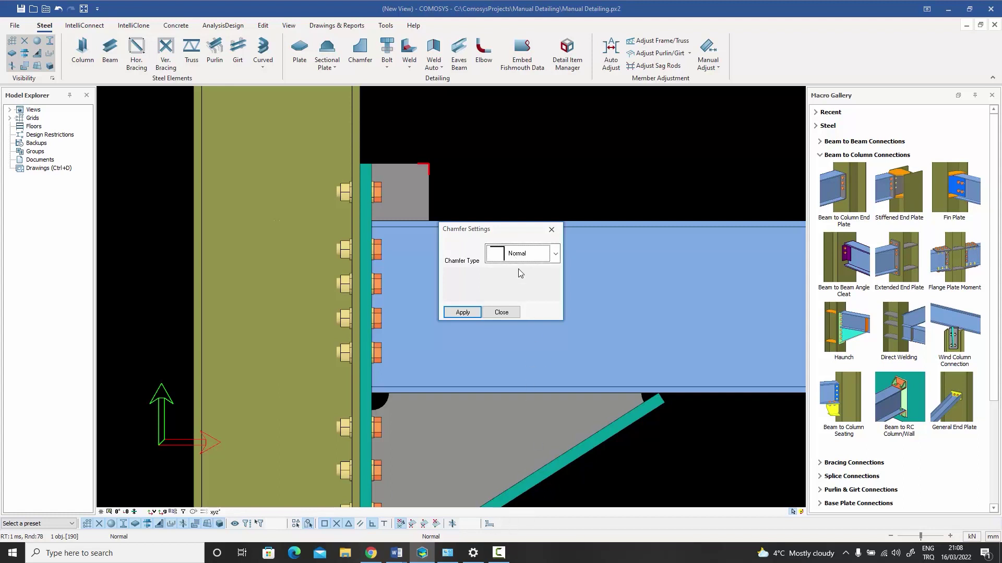
Apply a Type 1 chamfer with distances 25 and 25 to the plate corner
click(515, 255)
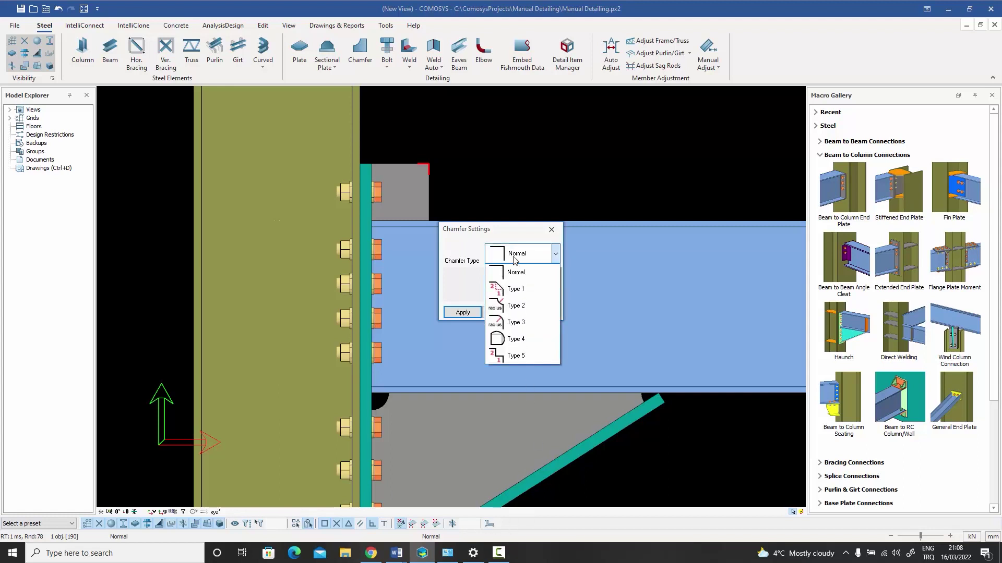
click(516, 289)
click(504, 279)
text(25)
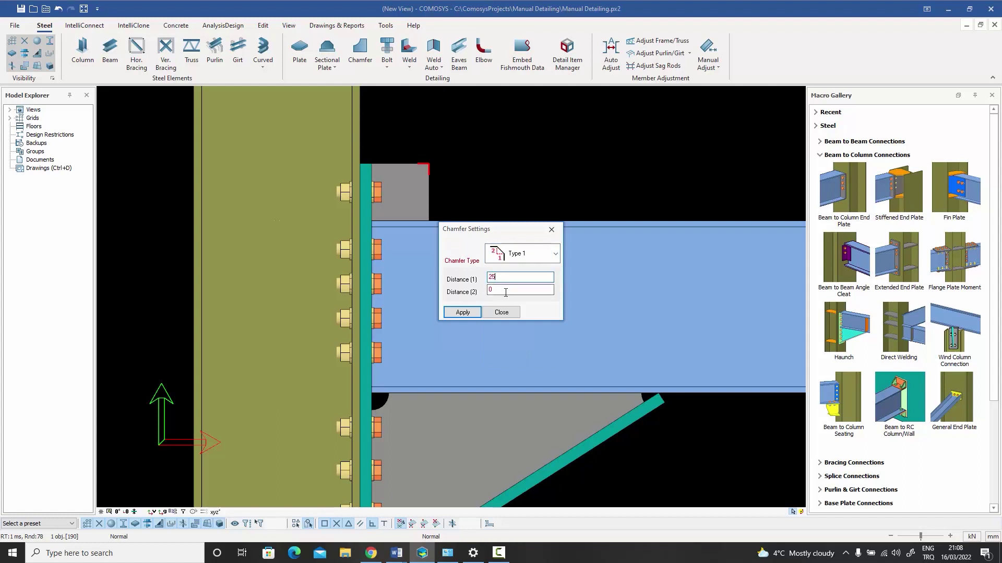
key(Tab)
text(25)
click(462, 312)
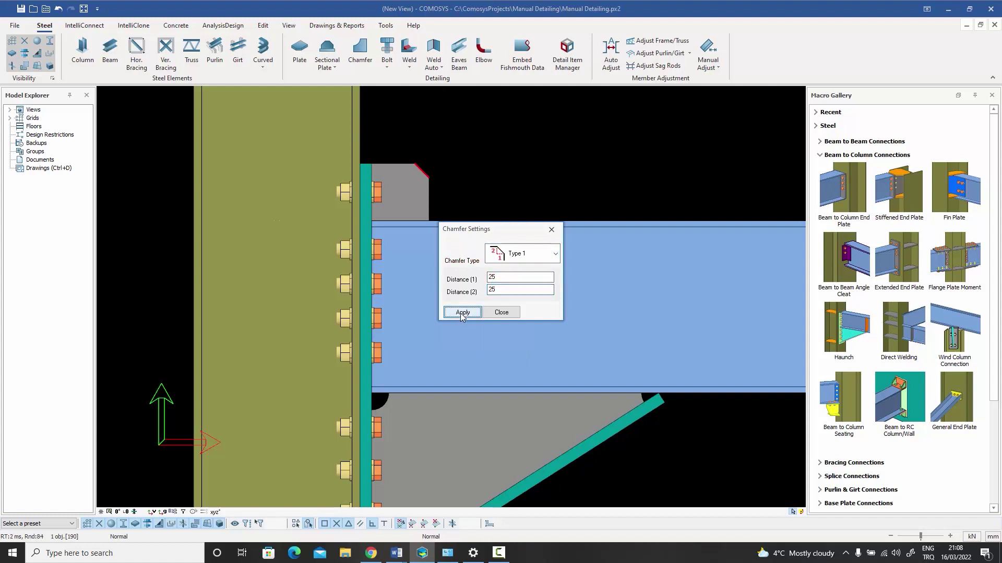
click(501, 312)
Orbit into a 3-D view and enter 1 in the stiffener plate's properties
scroll(479, 183, down, 2)
scroll(479, 182, down, 1)
middle_drag(479, 182, 427, 272)
double_click(433, 275)
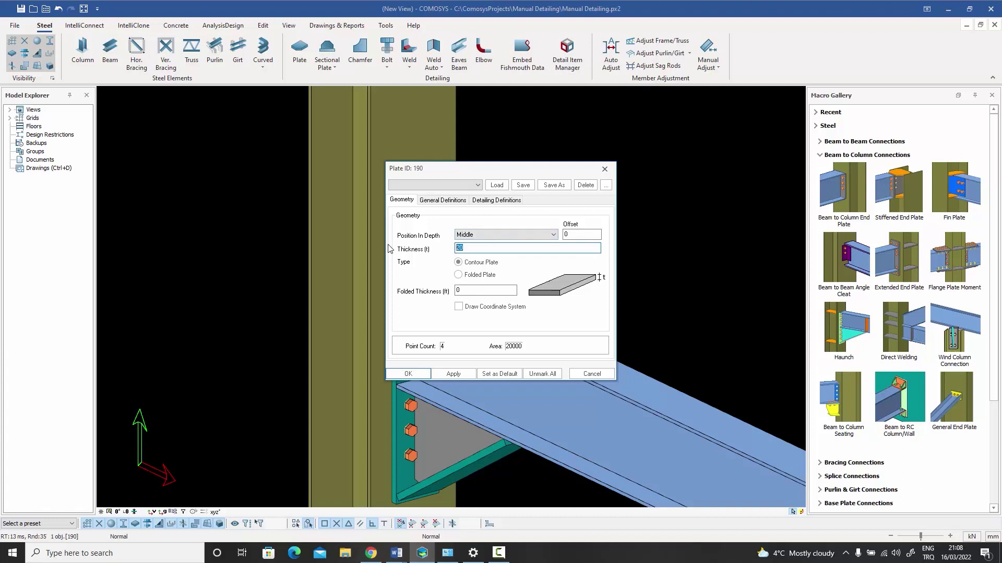
text(1)
click(408, 374)
click(479, 256)
middle_drag(477, 252, 418, 187)
scroll(412, 183, up, 3)
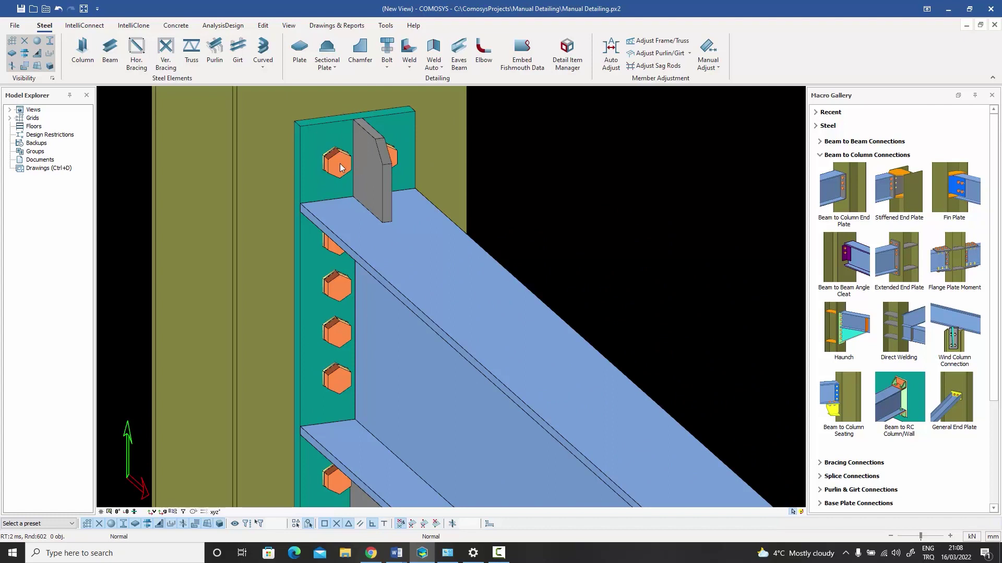
Replace bolt group 189's Y positions -30 60 with -40 80 in its Grid settings
double_click(339, 167)
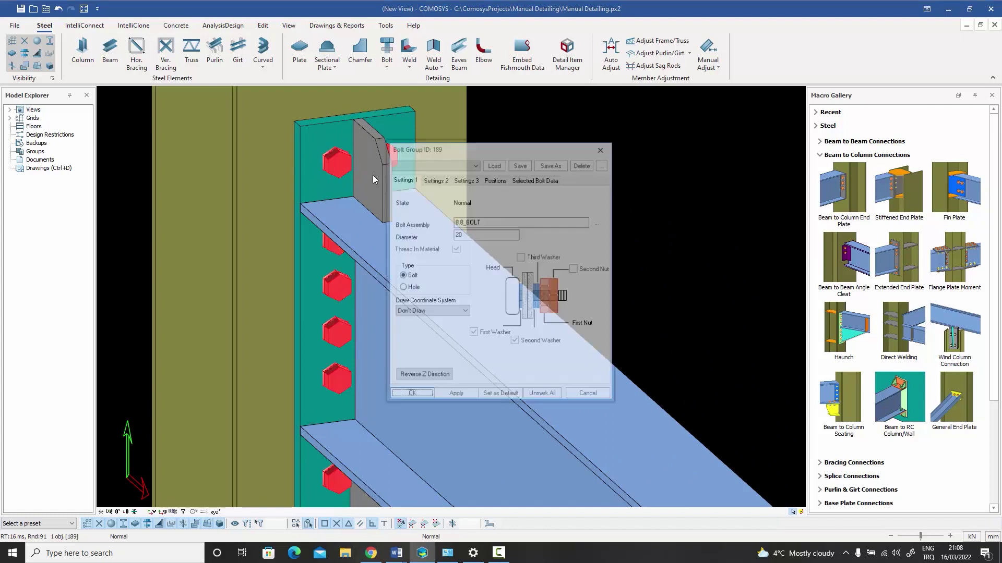
click(495, 179)
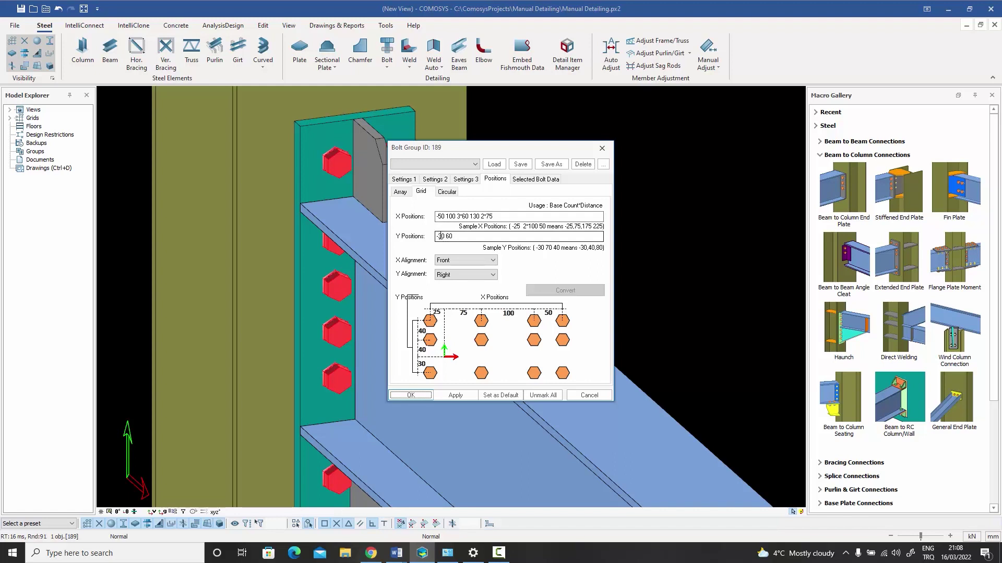
drag(439, 236, 484, 241)
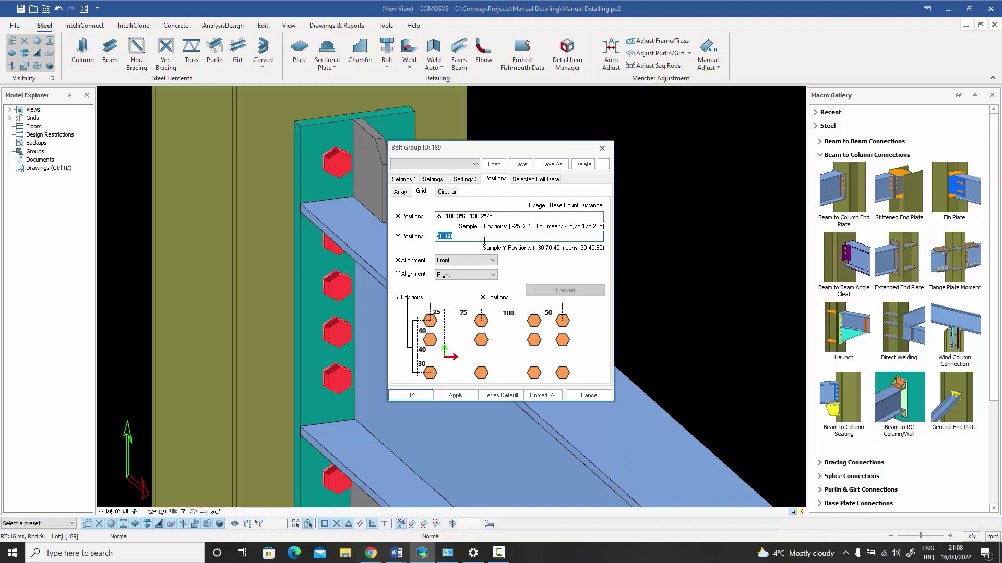
text(-40 80)
click(411, 395)
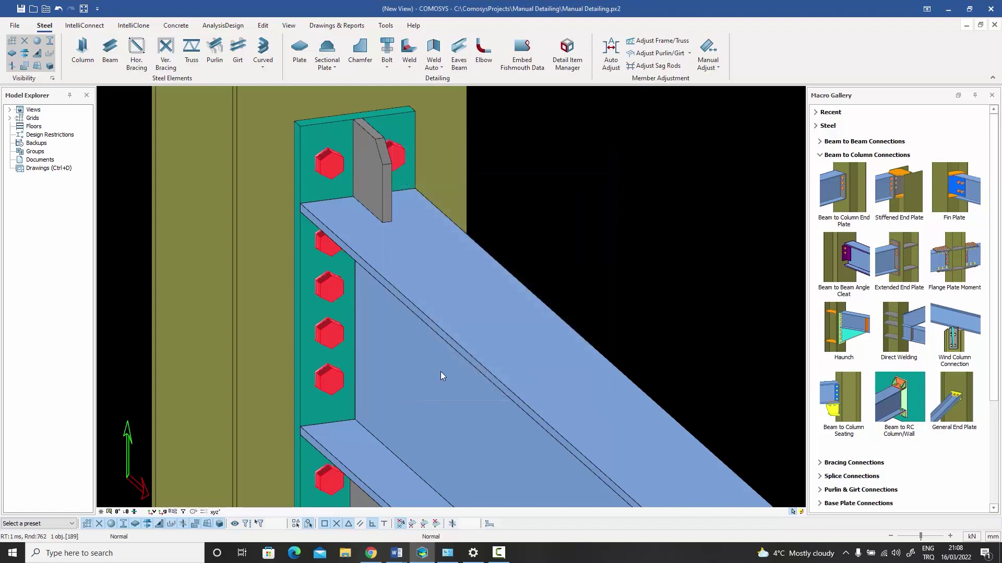
scroll(510, 219, down, 3)
middle_drag(510, 220, 522, 230)
scroll(462, 179, up, 5)
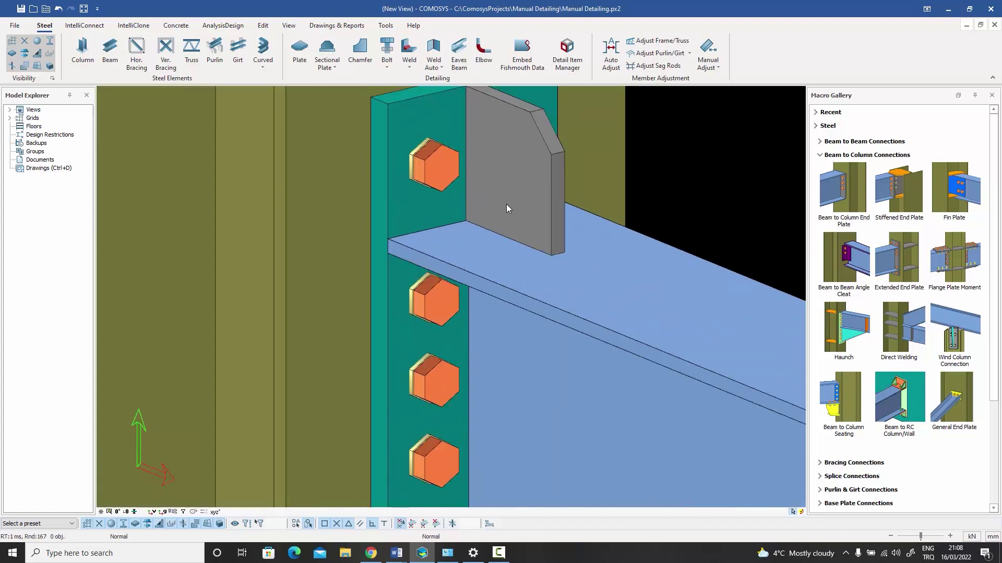
Select stiffener plate 190 and pick its corner at the beam flange for chamfering
click(508, 207)
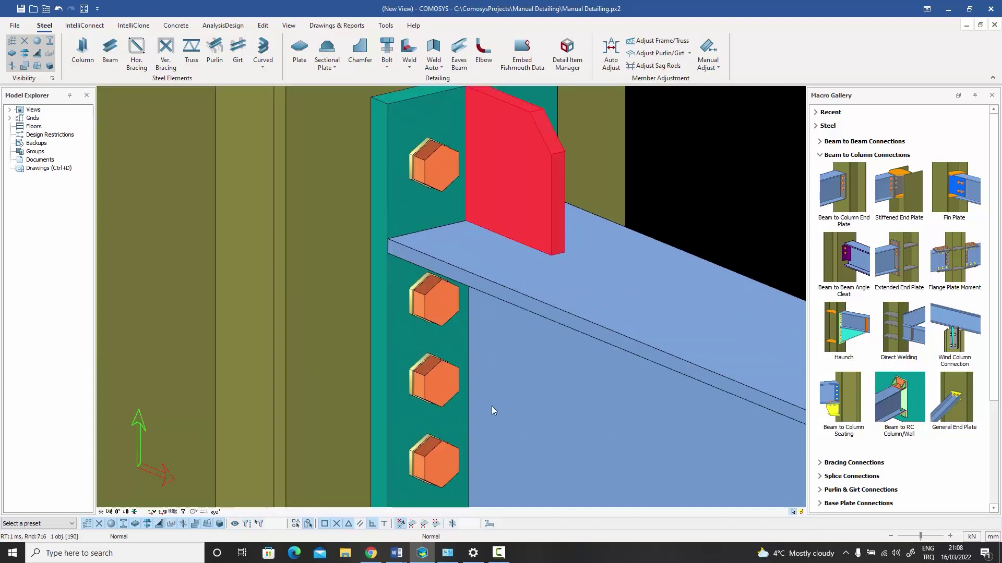
click(678, 179)
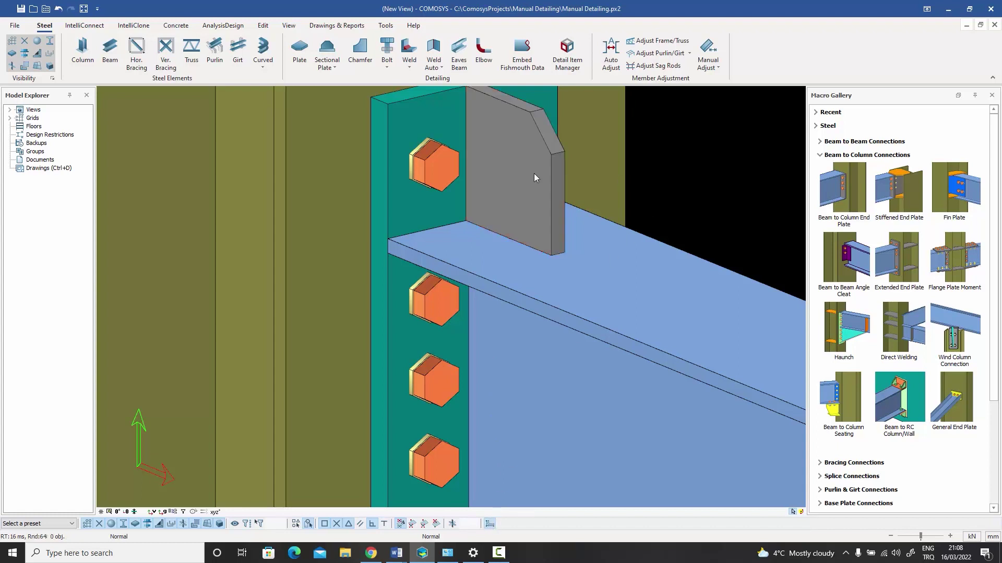
click(533, 173)
click(472, 220)
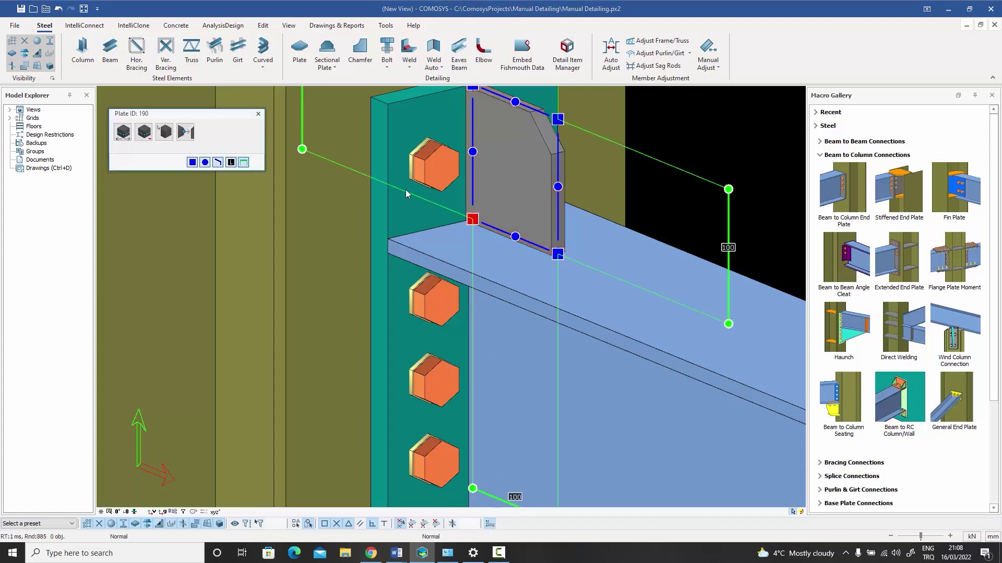
click(165, 132)
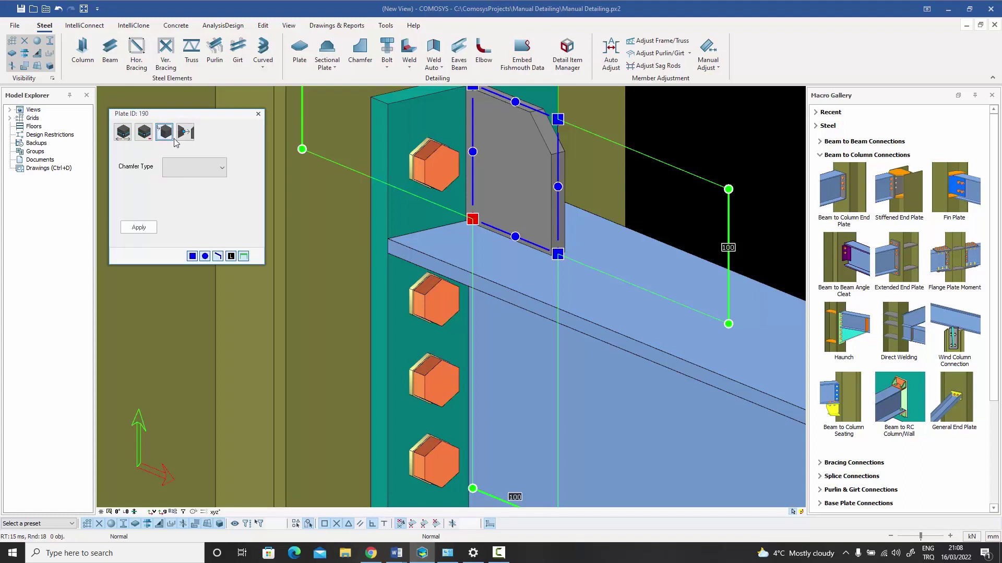
Apply a Type 1 chamfer of 25 by 25 to that corner
click(188, 167)
click(194, 202)
click(167, 197)
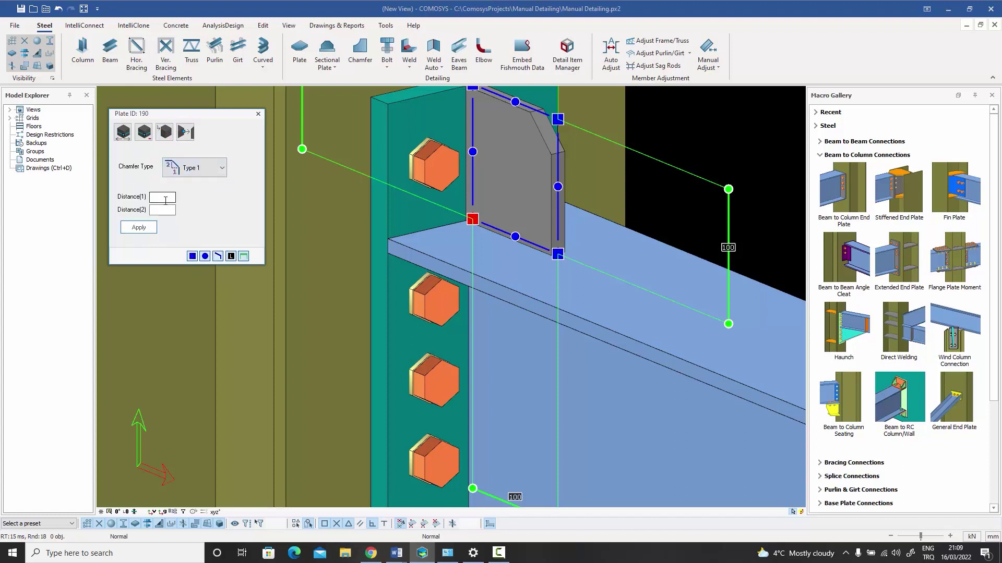
text(25)
click(163, 209)
text(25)
click(146, 228)
click(258, 113)
Centre the connection, switch to a front view, then orbit to an angled view of the haunch
middle_drag(683, 129, 735, 151)
middle_drag(659, 151, 380, 299)
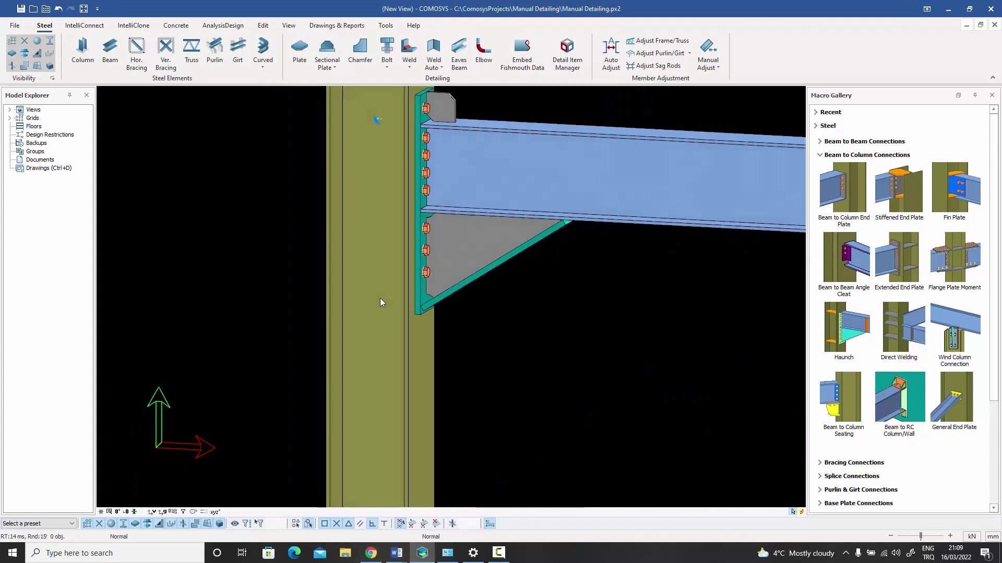
click(118, 512)
scroll(491, 310, up, 1)
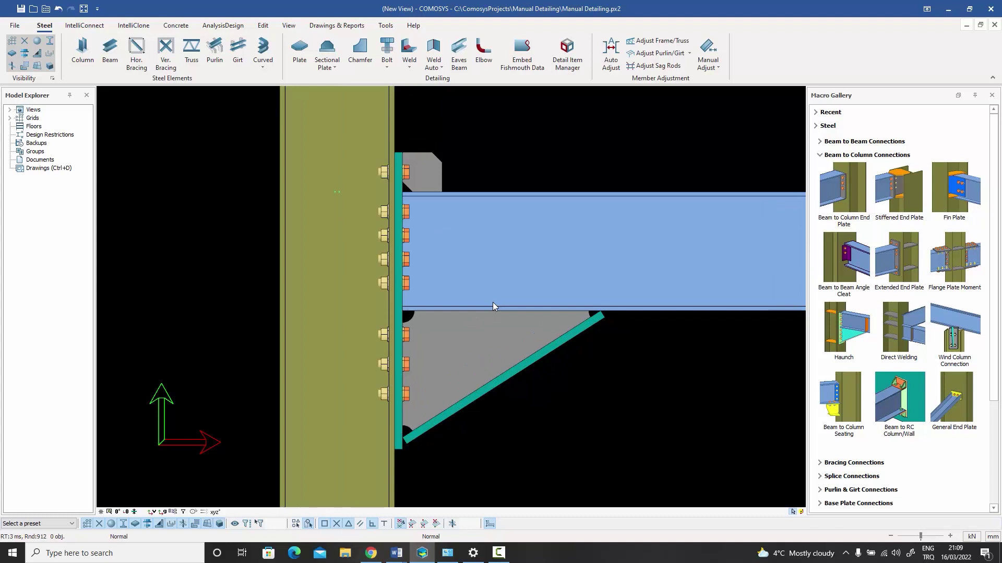
middle_drag(493, 302, 490, 159)
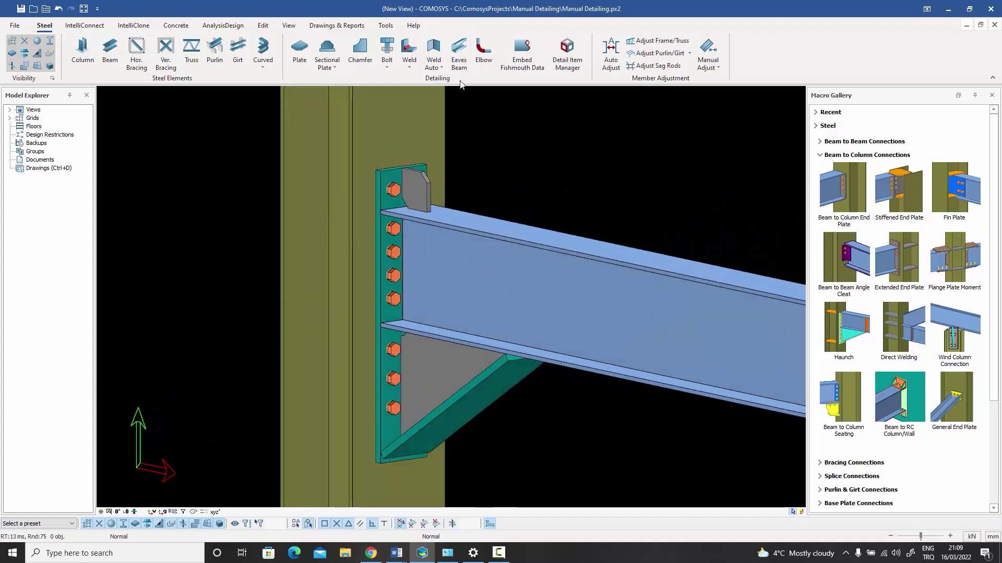
click(409, 66)
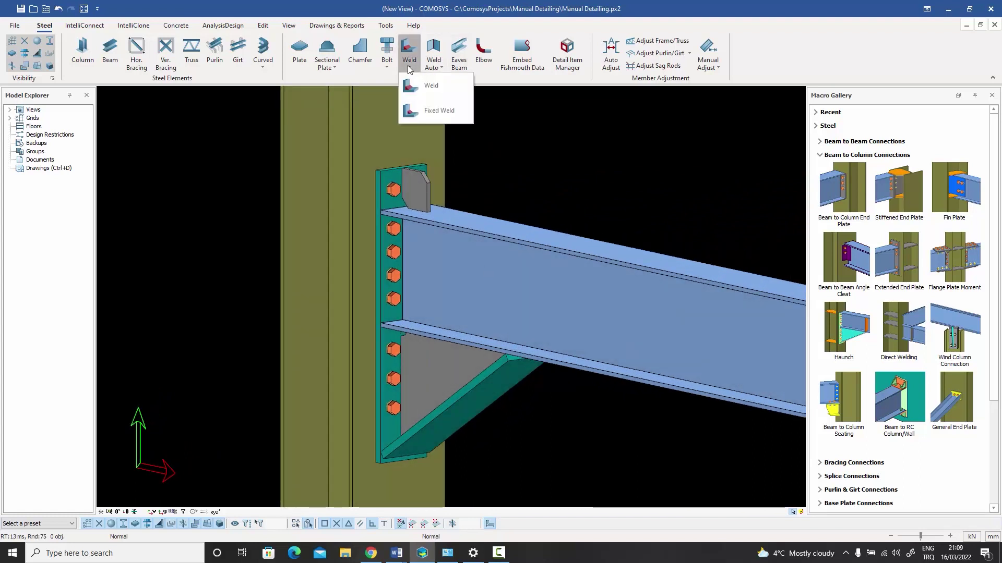
Place a weld joining the end plate to the haunch along its vertical edge
click(431, 85)
scroll(437, 365, up, 3)
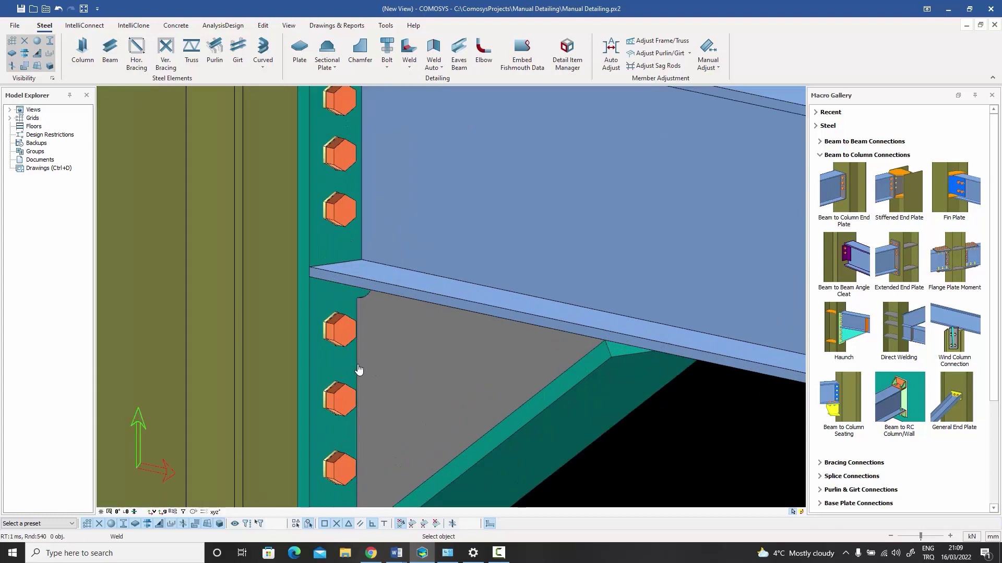
click(358, 369)
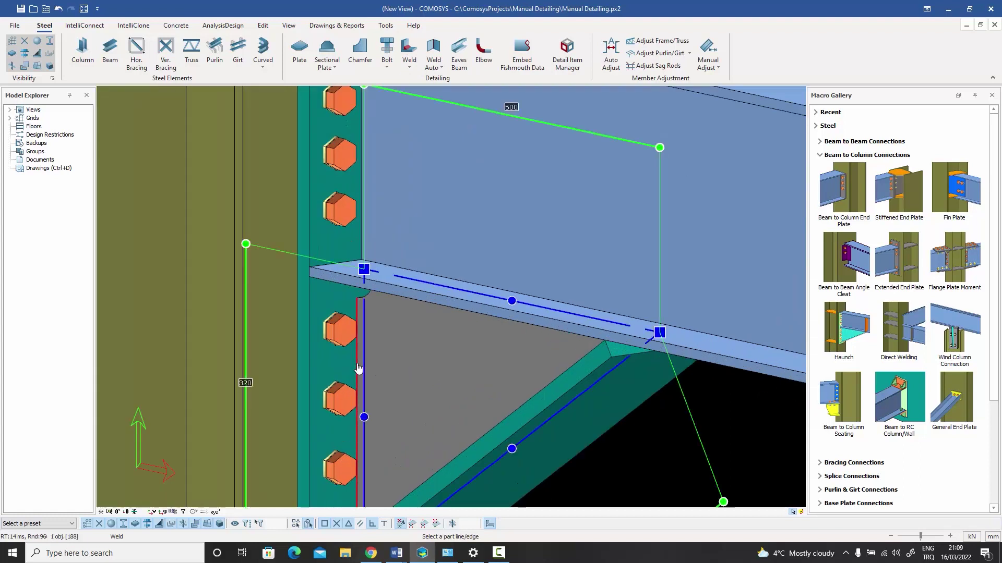
click(309, 337)
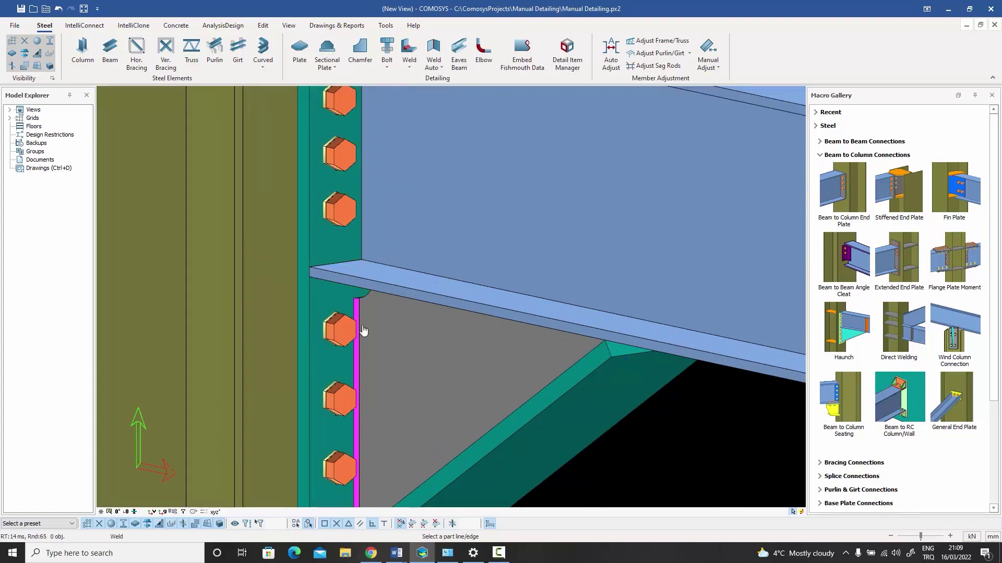
scroll(365, 334, down, 2)
right_click(379, 329)
middle_drag(380, 332, 421, 272)
scroll(401, 265, up, 4)
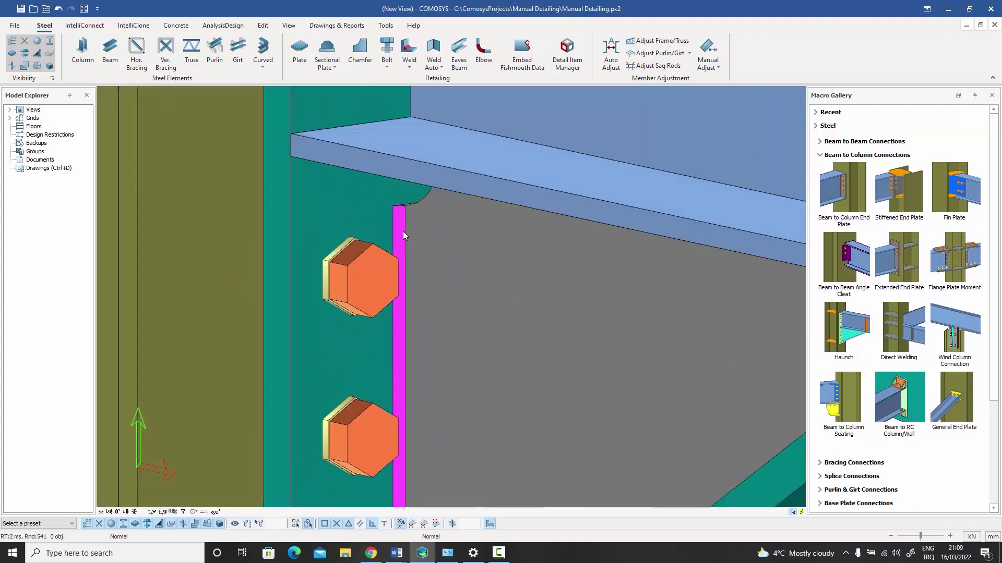
shift+middle_drag(402, 225, 292, 267)
scroll(406, 255, up, 5)
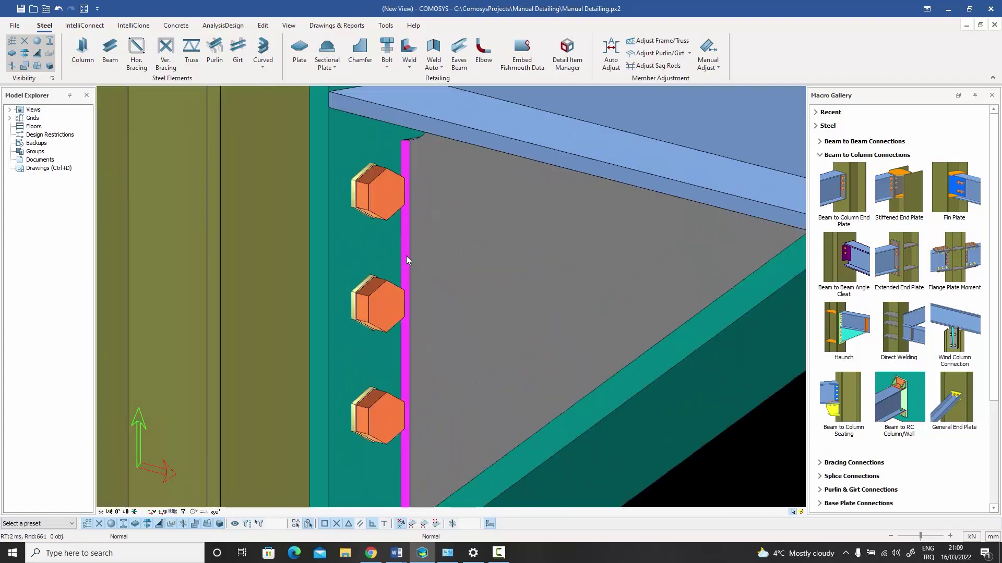
Set weld 191's Weld Type to All Around
click(406, 256)
double_click(406, 255)
click(466, 388)
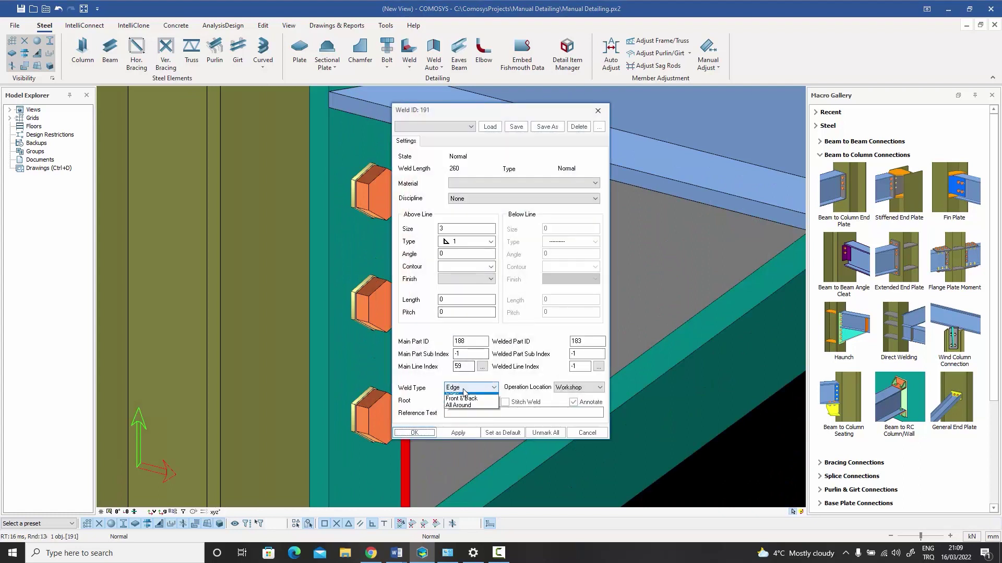
click(458, 411)
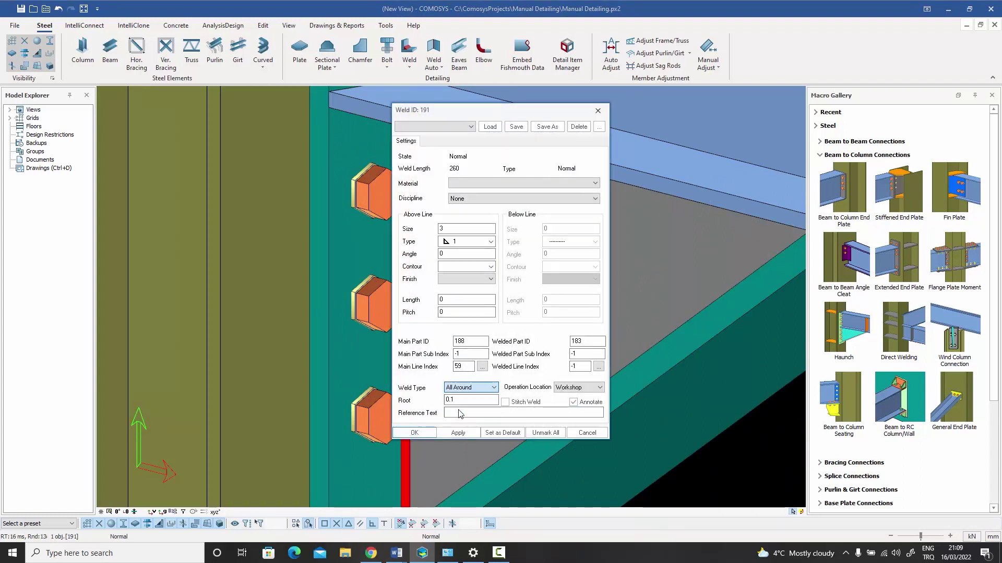
click(417, 433)
scroll(439, 356, down, 5)
middle_drag(559, 417, 371, 305)
scroll(365, 292, up, 8)
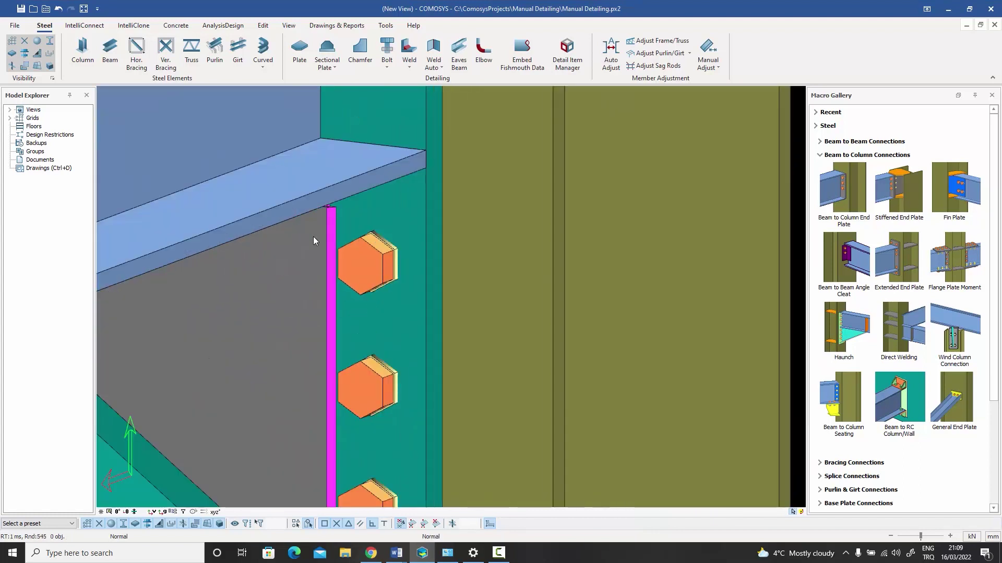
scroll(322, 221, down, 3)
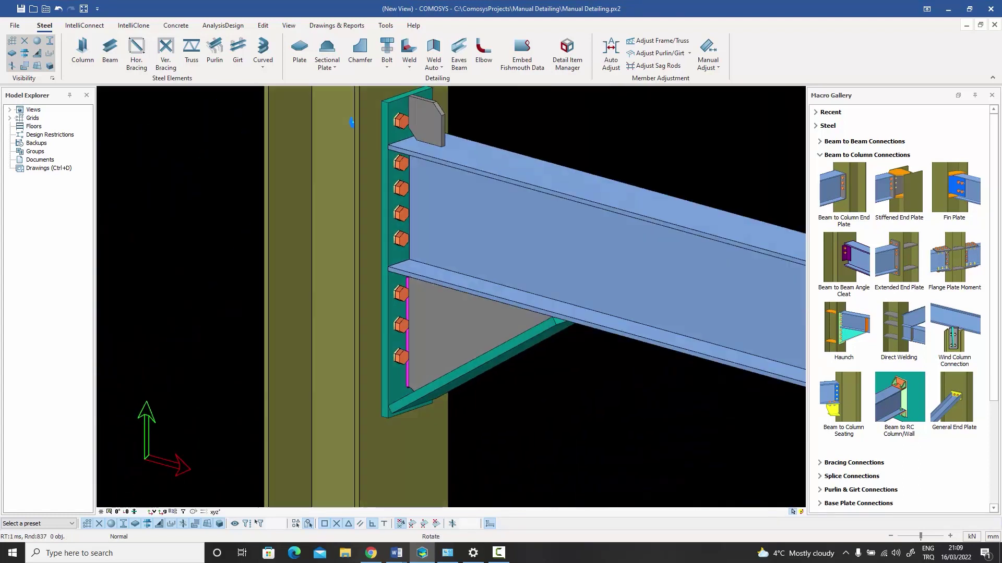
click(117, 512)
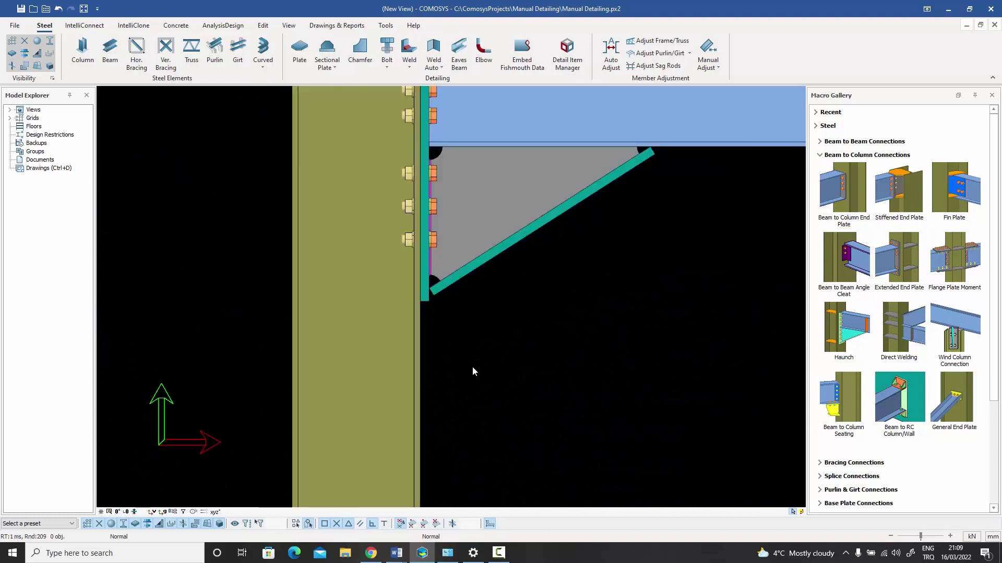
scroll(451, 358, up, 2)
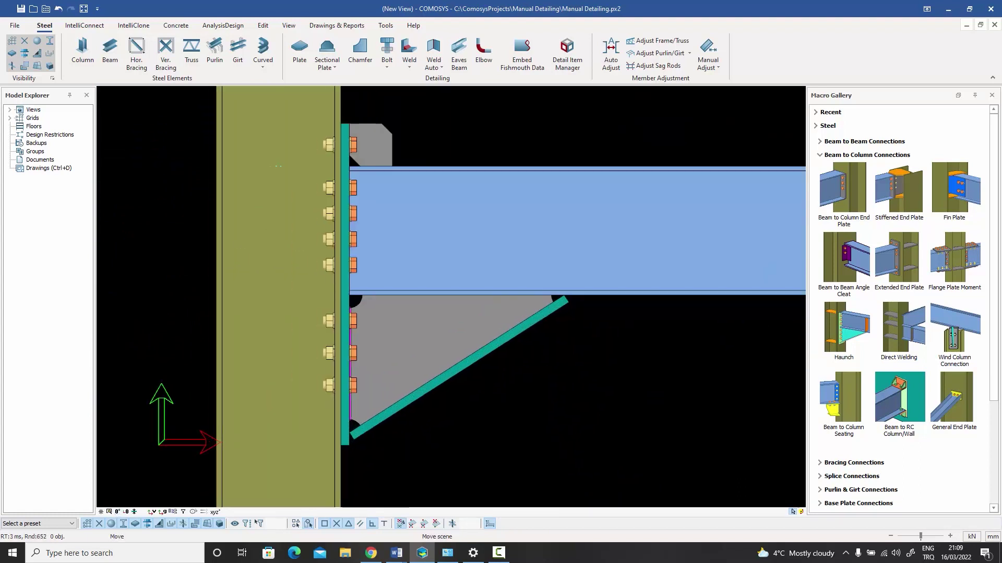